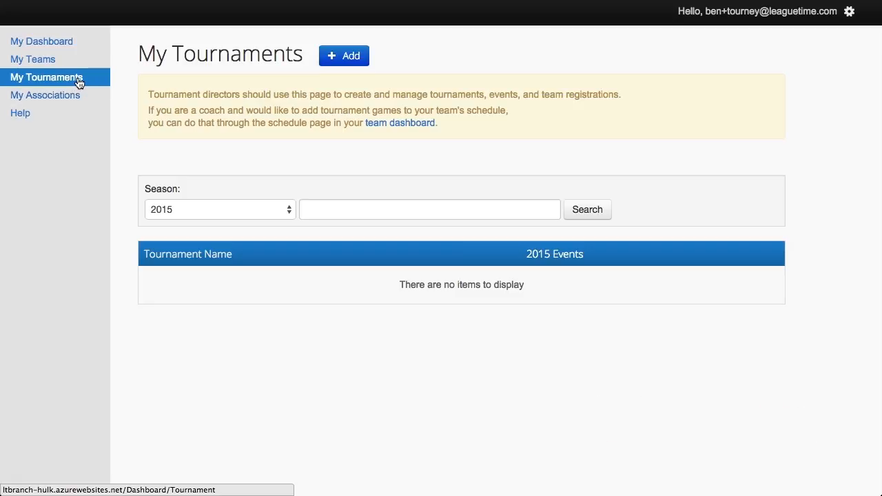
# Start a new tournament named 'Ben's Awesome Tournament' with Baseball as the sport
pyautogui.click(78, 82)
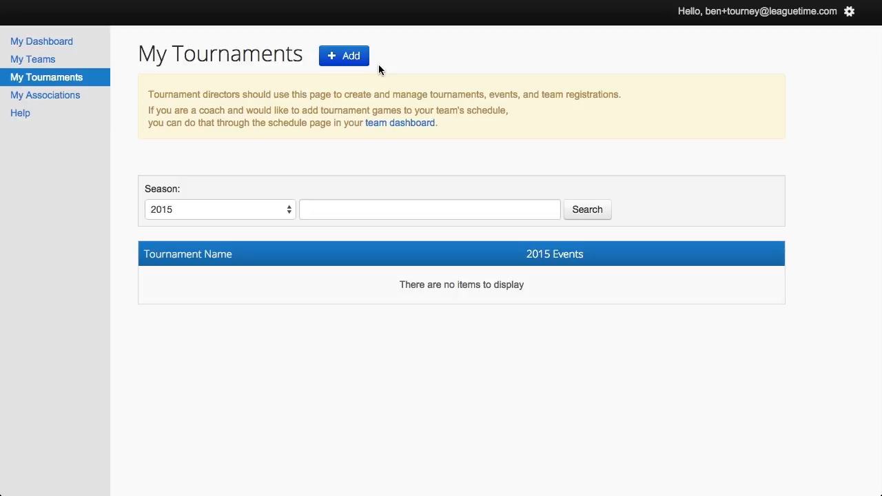
pyautogui.click(348, 61)
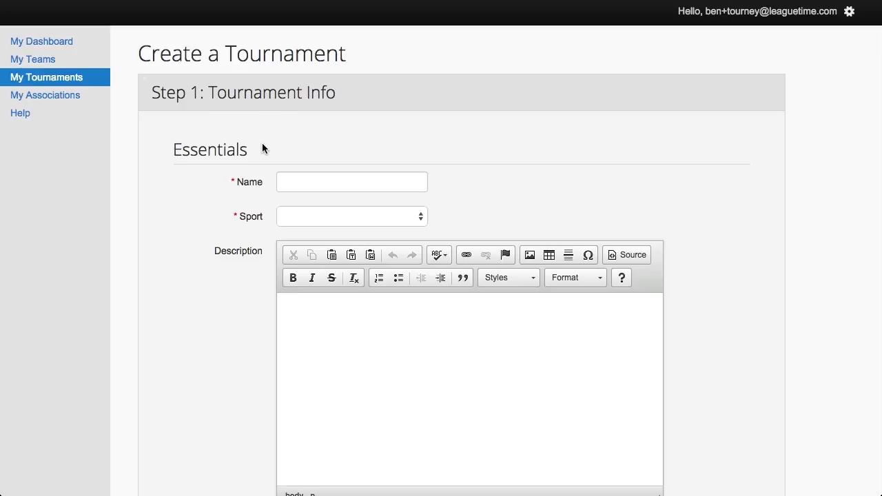
pyautogui.scroll(-2, 261, 148)
pyautogui.click(296, 154)
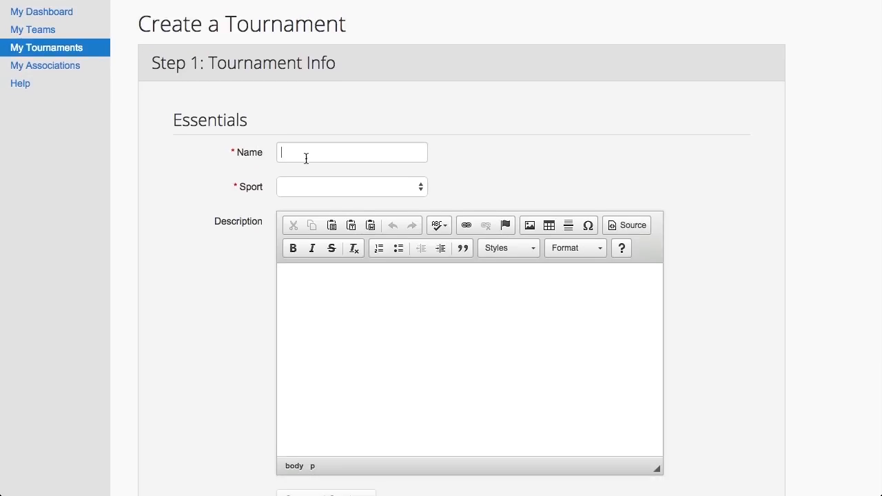
pyautogui.write('Be')
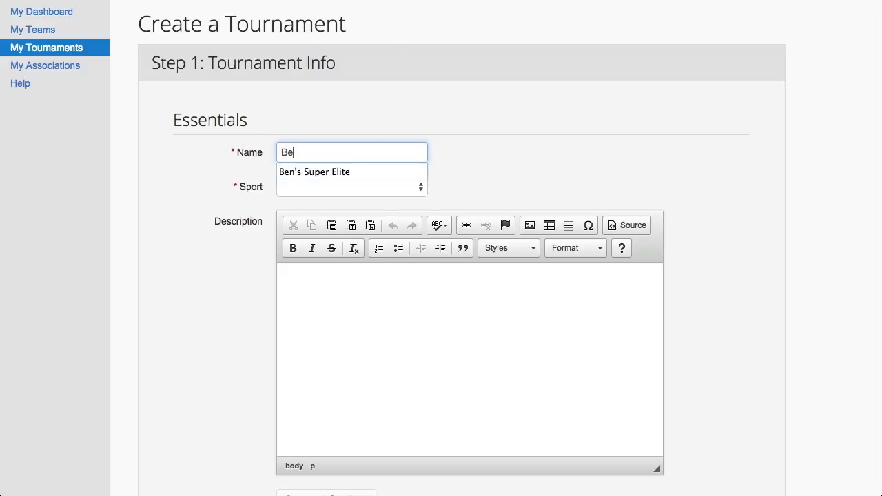
pyautogui.write("n's Aw")
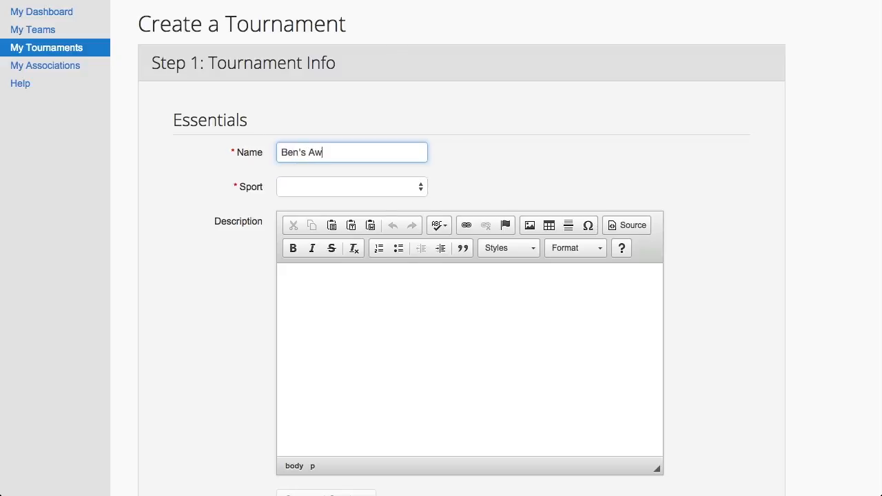
pyautogui.write('esome Tournament')
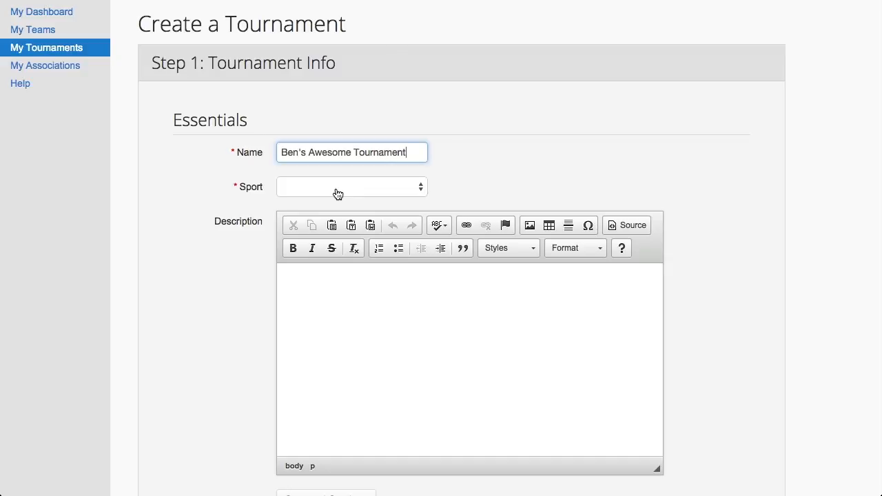
pyautogui.click(360, 188)
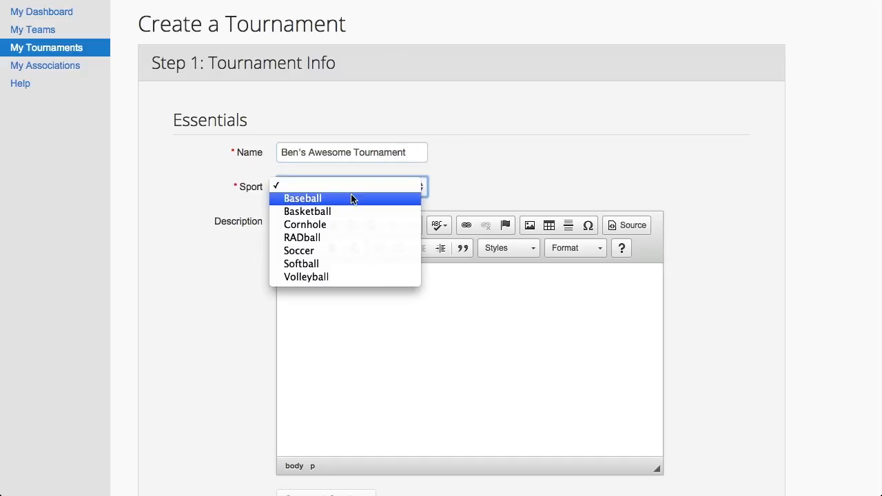
pyautogui.click(350, 198)
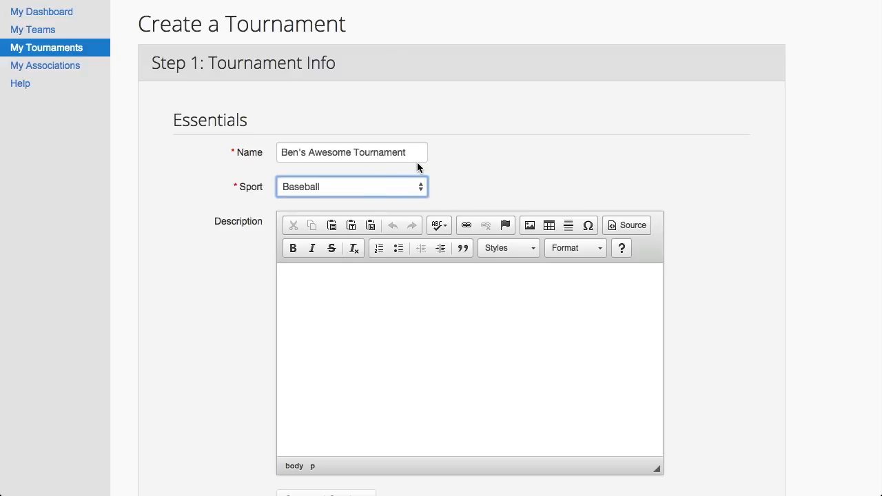
# Enter 'Test' as the tournament description and save the tournament info
pyautogui.scroll(-2, 452, 165)
pyautogui.click(395, 251)
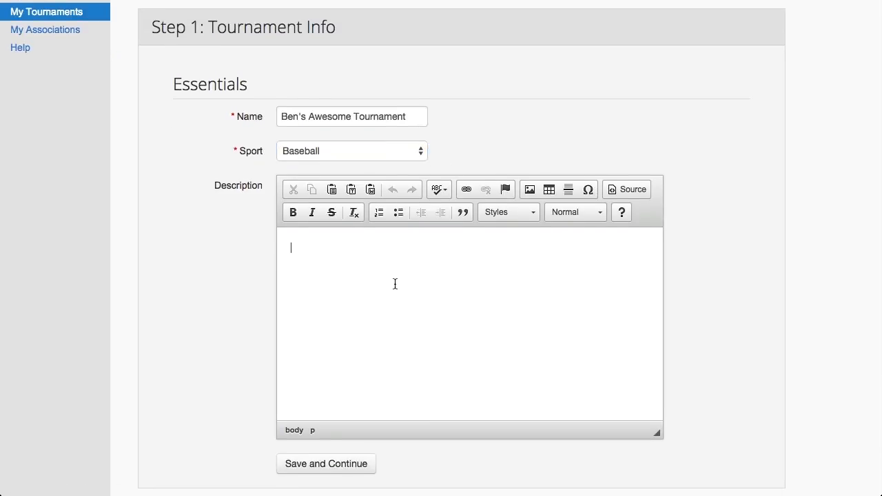
pyautogui.write('Test')
pyautogui.scroll(-3, 262, 295)
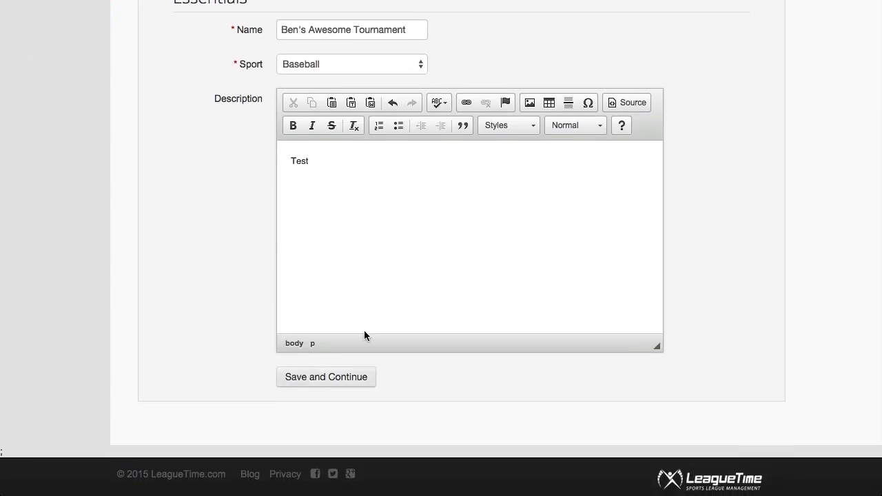
pyautogui.click(333, 379)
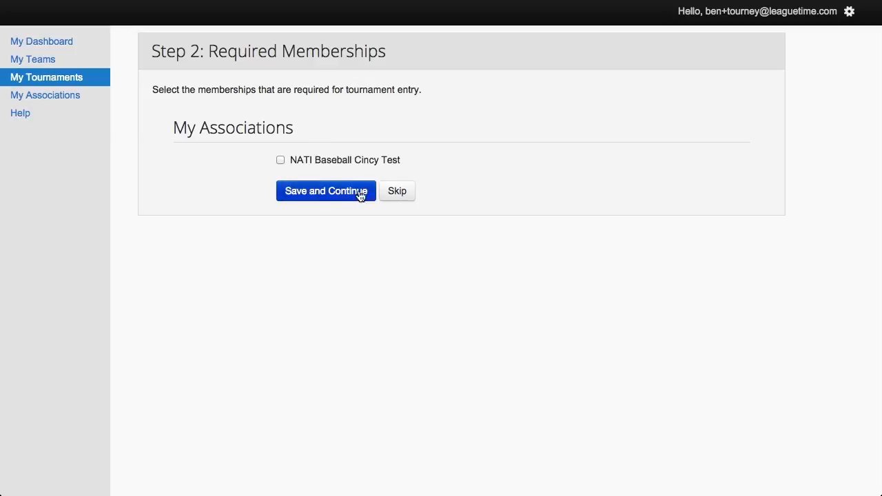
# Skip required memberships and associations, then go to the tournament dashboard
pyautogui.click(391, 192)
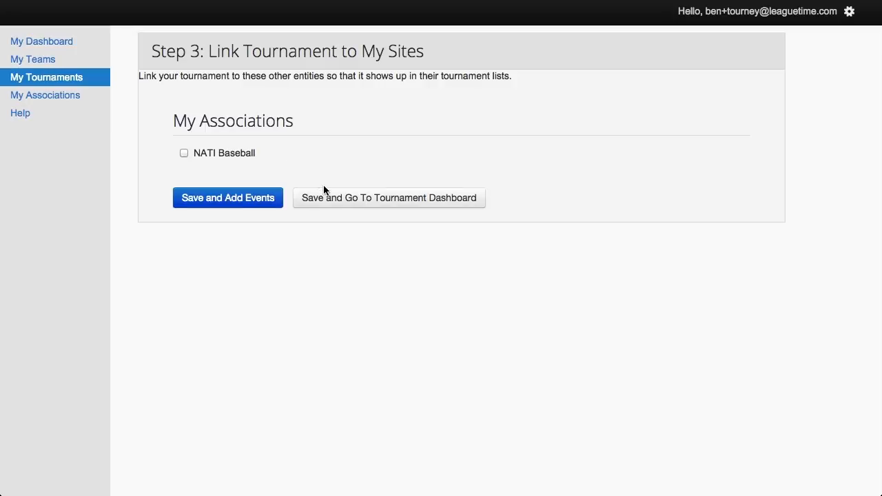
pyautogui.click(343, 204)
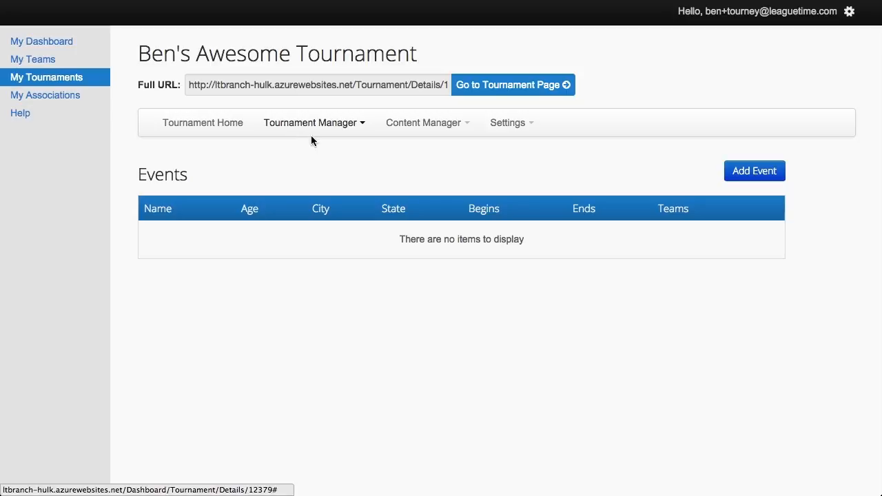
# Look through the Tournament Manager and Content Manager menus without choosing anything
pyautogui.click(339, 123)
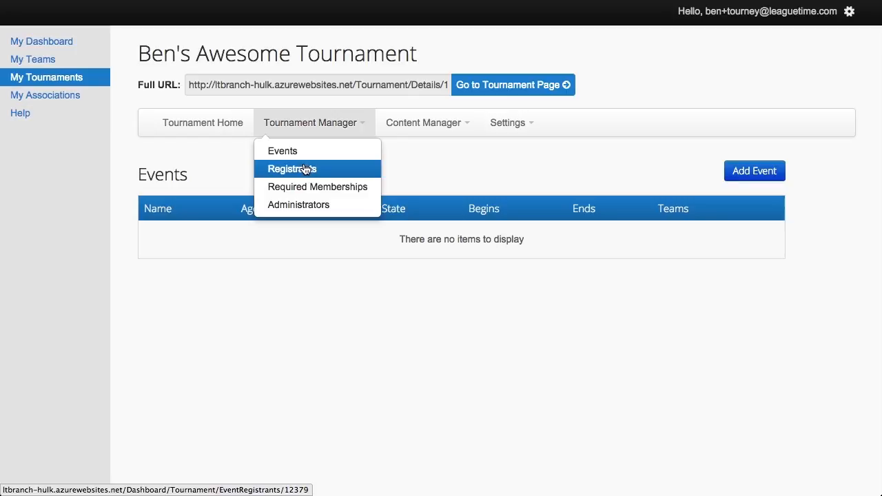
pyautogui.click(429, 124)
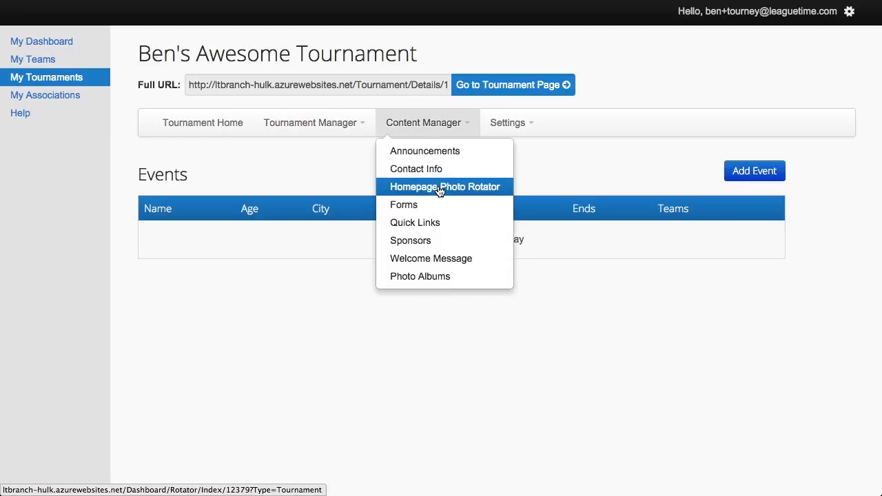
pyautogui.click(345, 172)
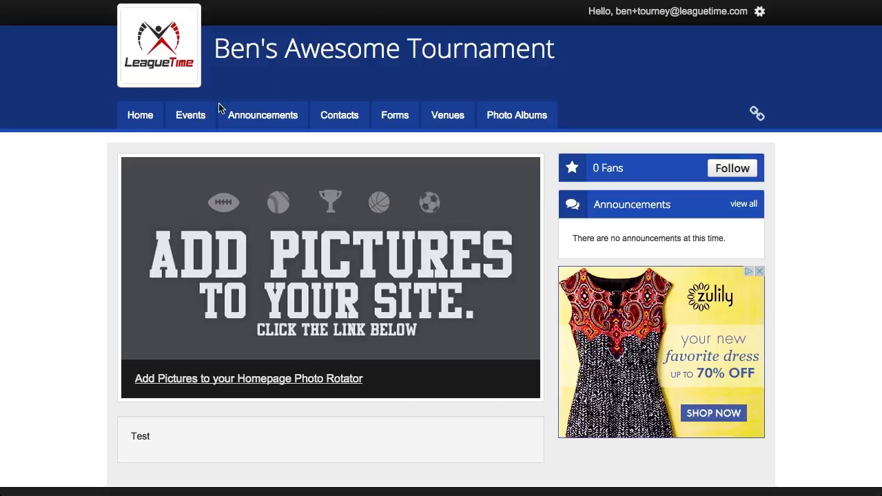
# Scroll the public tournament page to review its Test description and photo placeholder
pyautogui.scroll(-3, 76, 148)
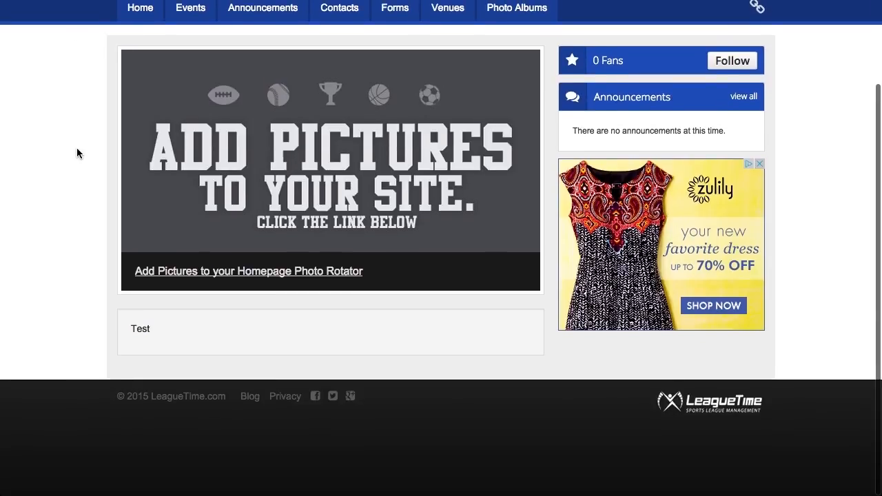
pyautogui.moveTo(136, 337); pyautogui.dragTo(151, 337)
pyautogui.click(151, 341)
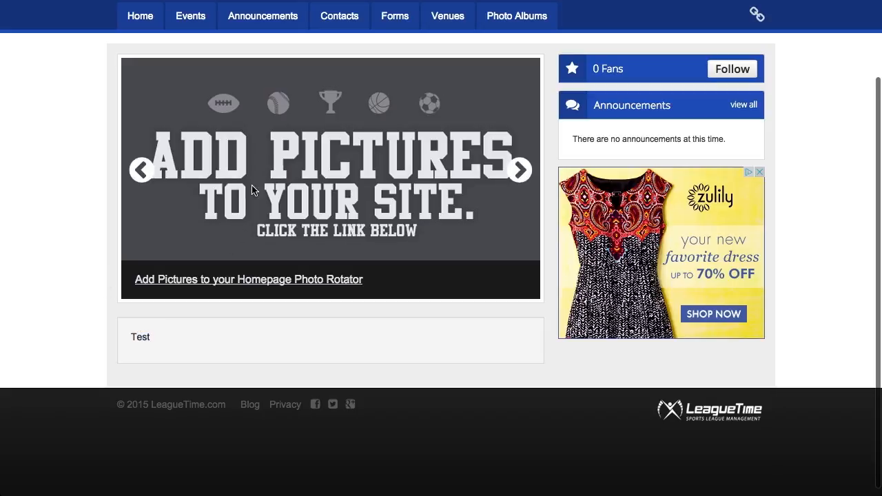
pyautogui.scroll(2, 80, 165)
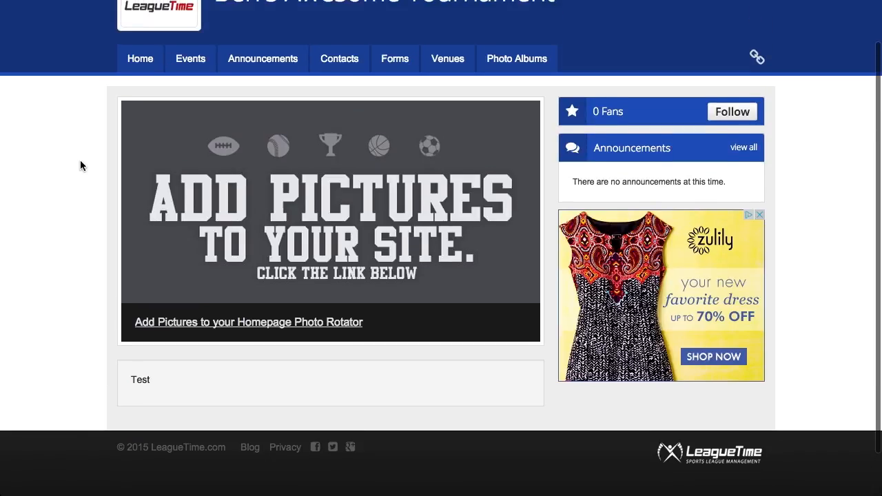
pyautogui.scroll(1, 80, 165)
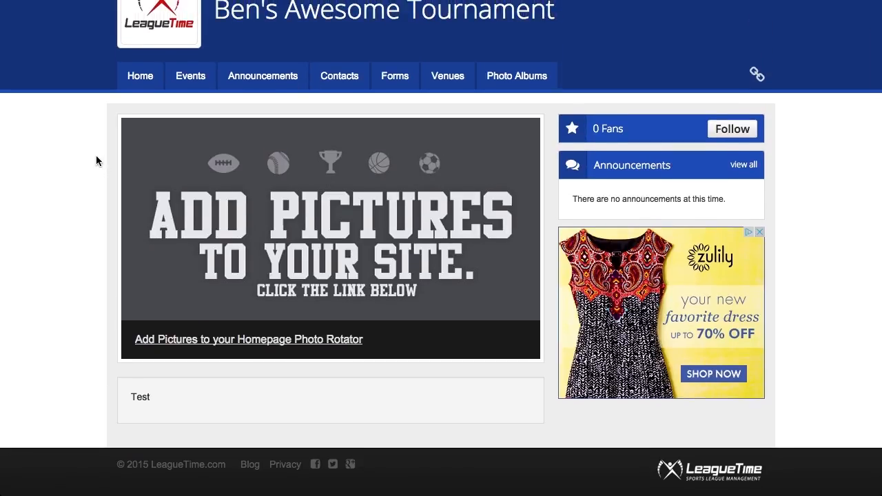
pyautogui.scroll(-2, 158, 287)
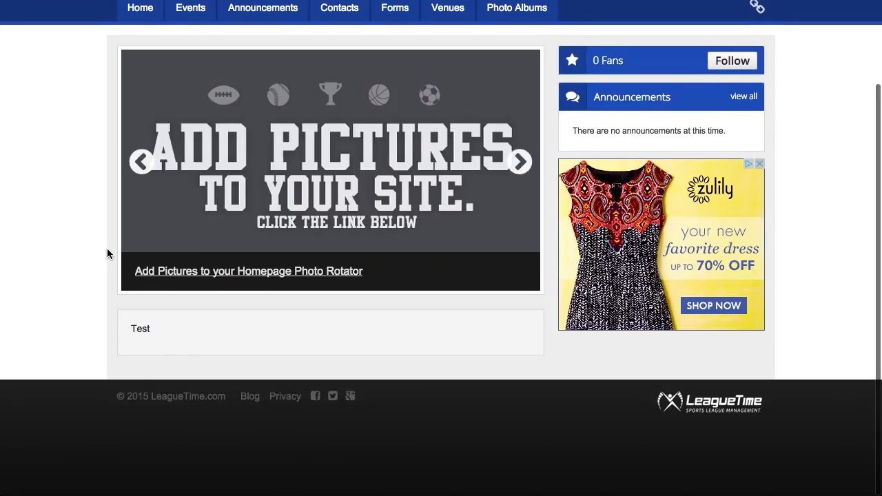
pyautogui.scroll(1, 103, 138)
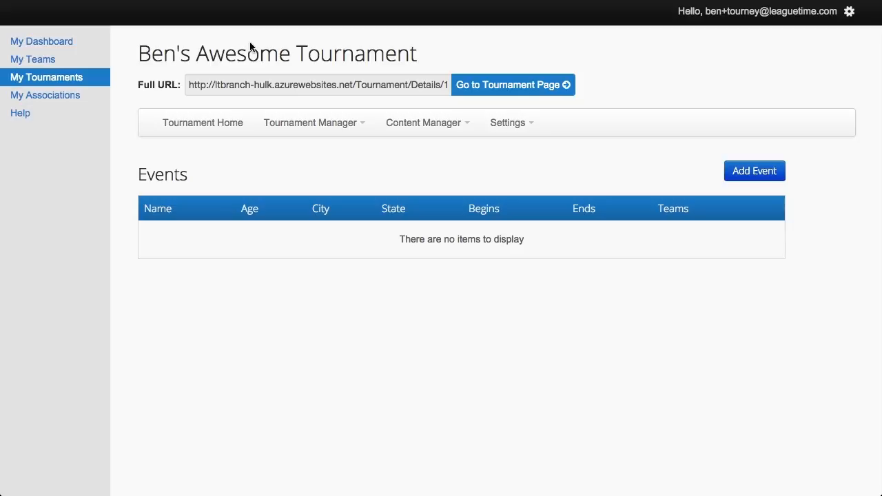
# Check the Content Manager options, then start a new event with Add Event
pyautogui.click(418, 131)
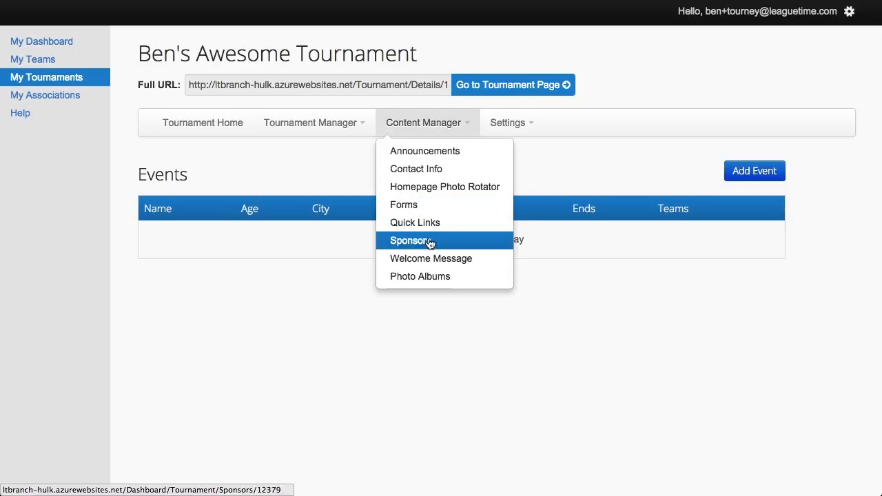
pyautogui.click(331, 266)
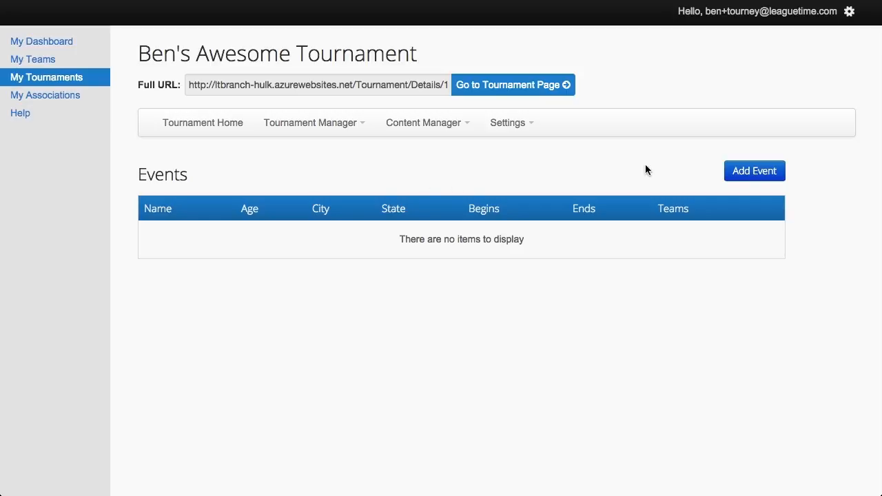
pyautogui.click(744, 176)
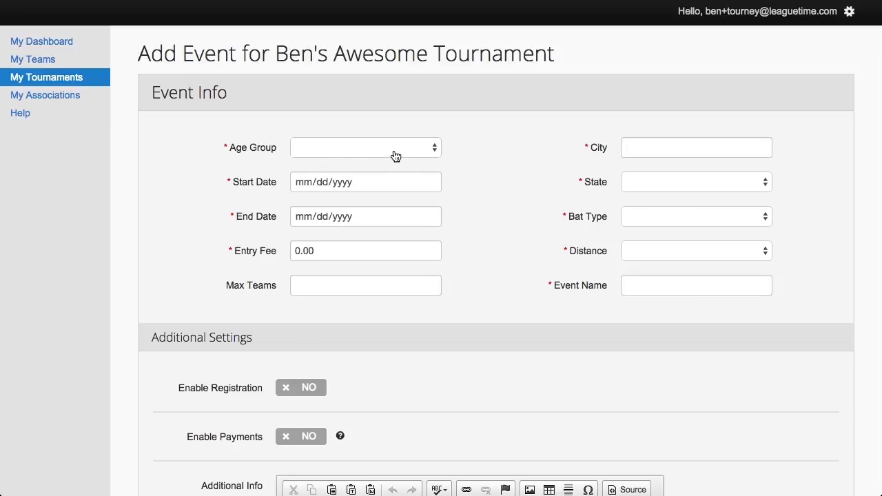
# Set age group 09U, dates 08/01/2015 to 08/03/2015, and entry fee 200
pyautogui.click(418, 149)
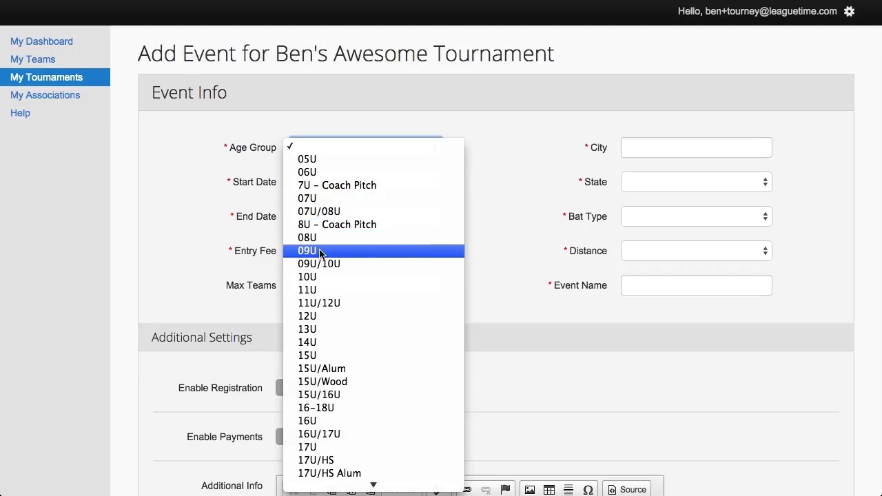
pyautogui.press('Escape')
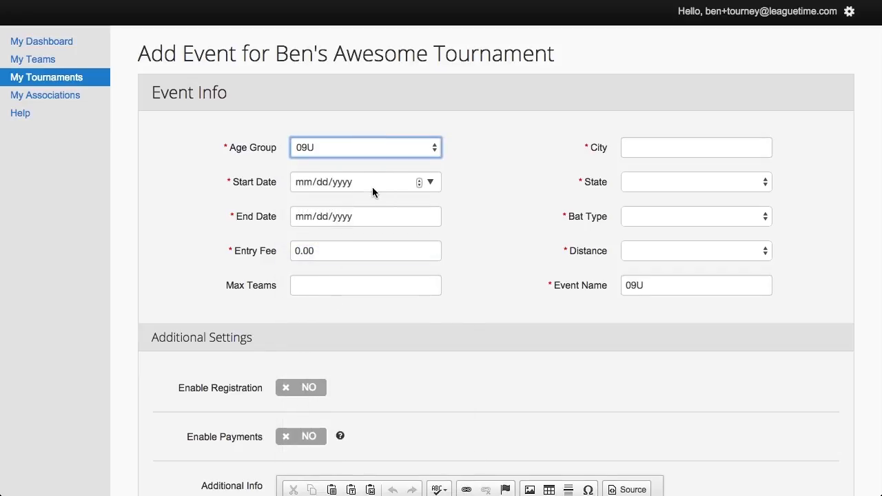
pyautogui.click(304, 182)
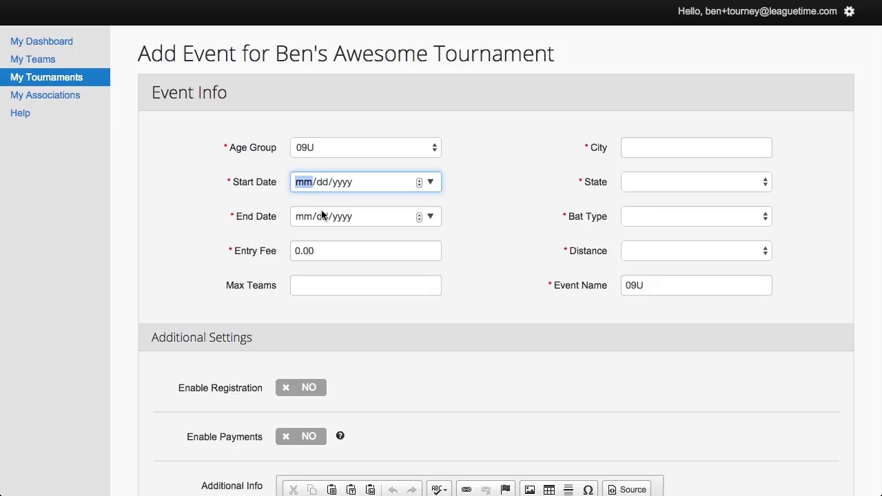
pyautogui.write('08/')
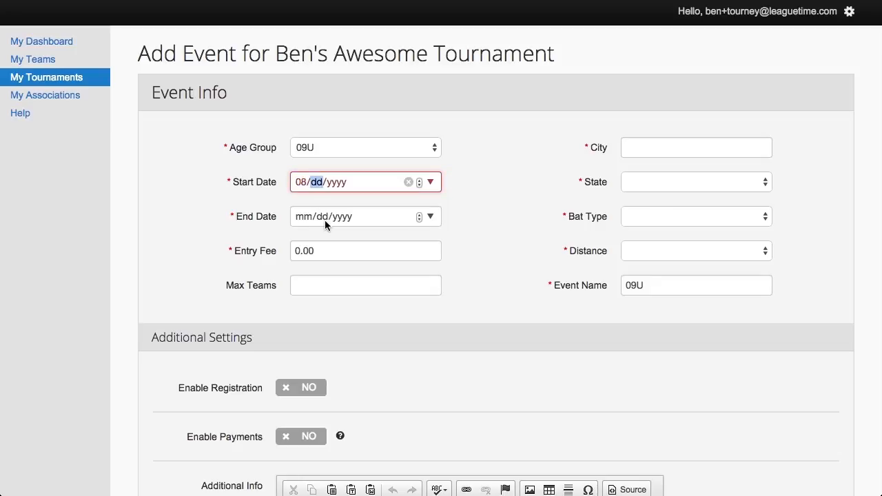
pyautogui.write('01/')
pyautogui.write('2')
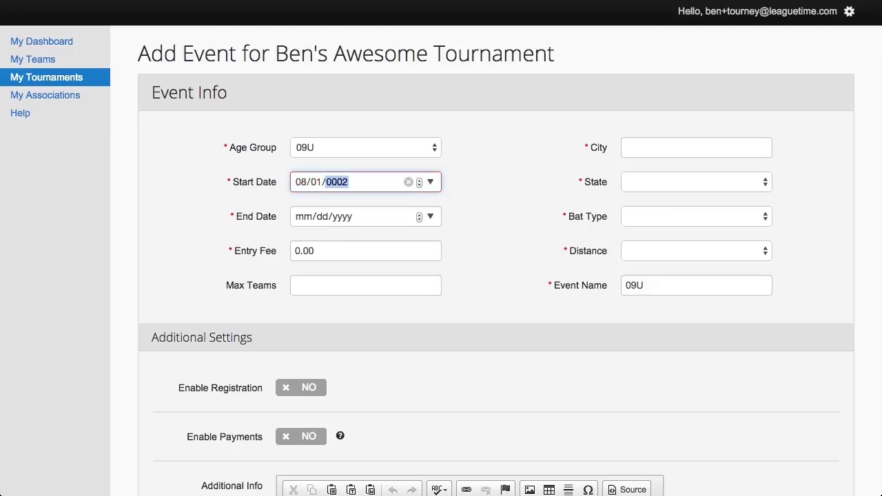
pyautogui.write('015')
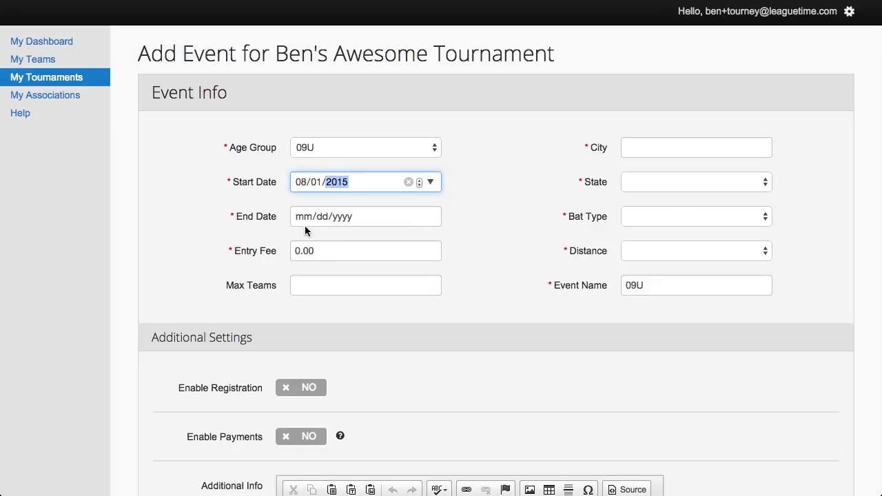
pyautogui.click(304, 216)
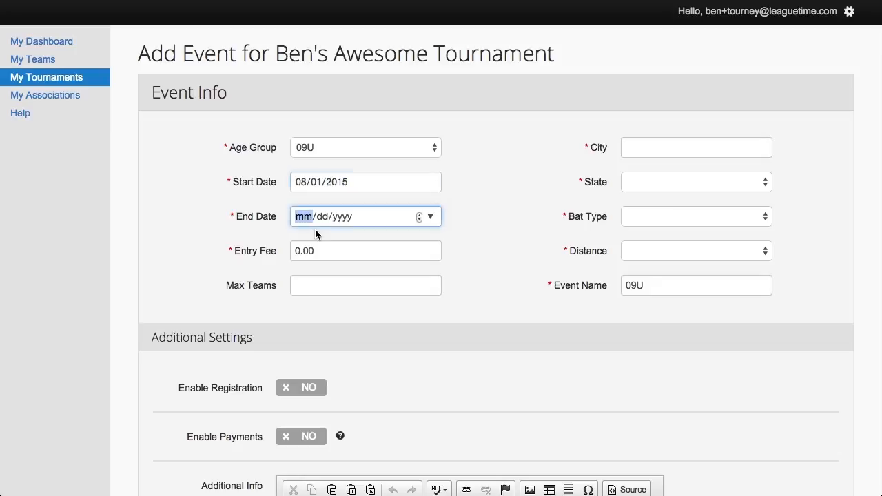
pyautogui.write('08/0')
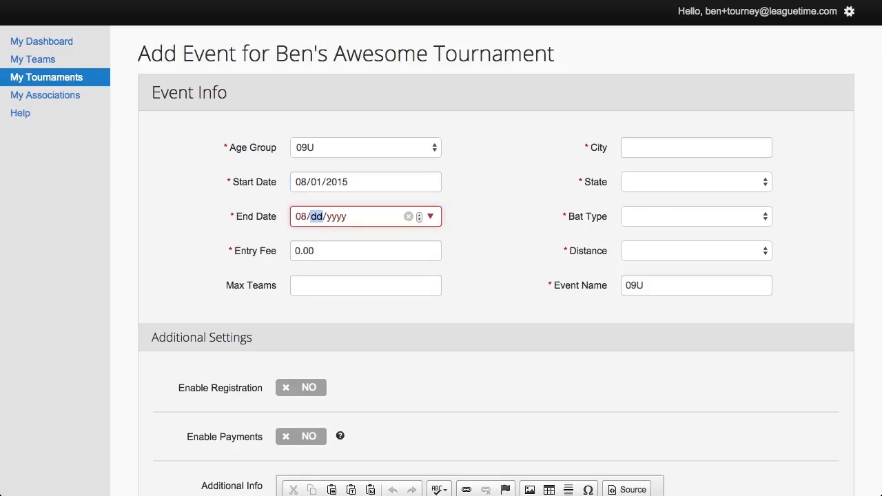
pyautogui.write('3')
pyautogui.click(338, 216)
pyautogui.write('2015')
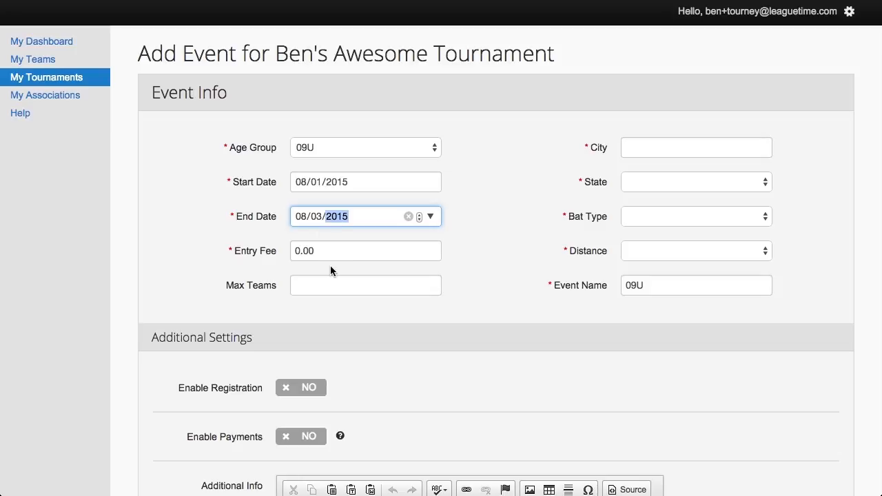
pyautogui.press('Tab')
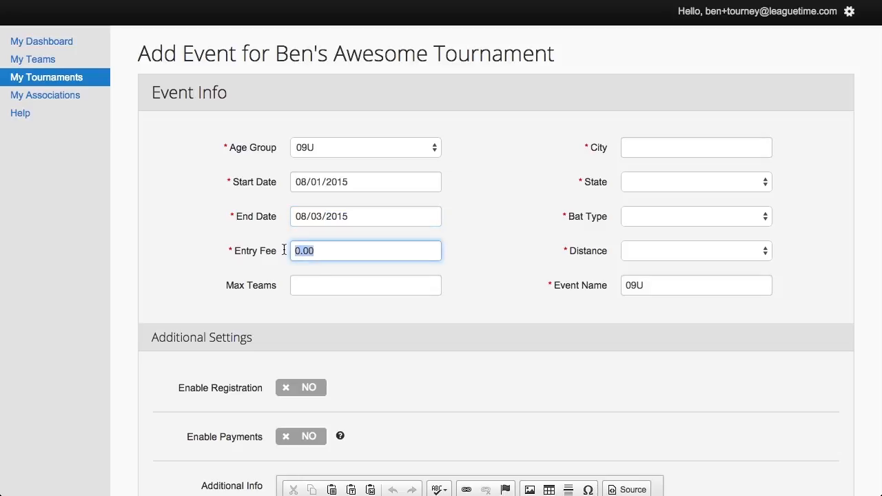
pyautogui.write('200')
pyautogui.click(322, 288)
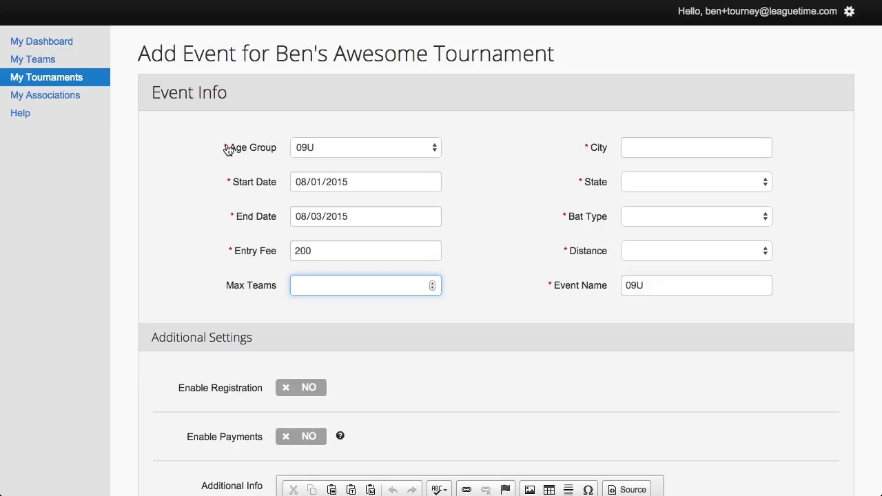
# Set location Cincinnati, Ohio, bat type Aluminum and distance 45x60
pyautogui.click(645, 149)
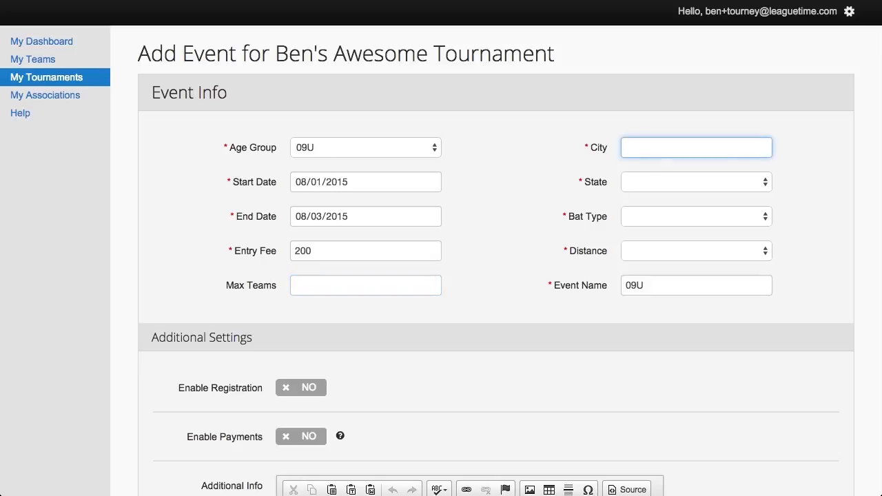
pyautogui.write('Cinc')
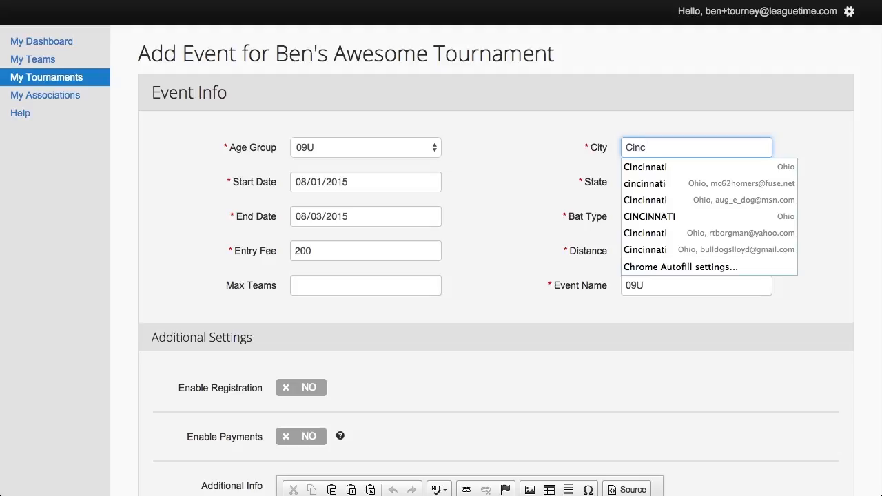
pyautogui.write('innati')
pyautogui.press('Tab')
pyautogui.press('o')
pyautogui.click(689, 221)
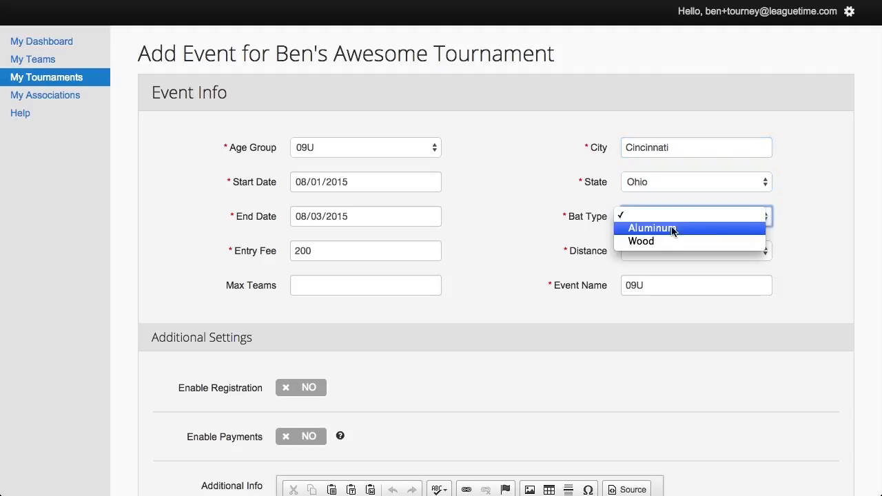
pyautogui.click(607, 228)
pyautogui.press('a')
pyautogui.click(660, 251)
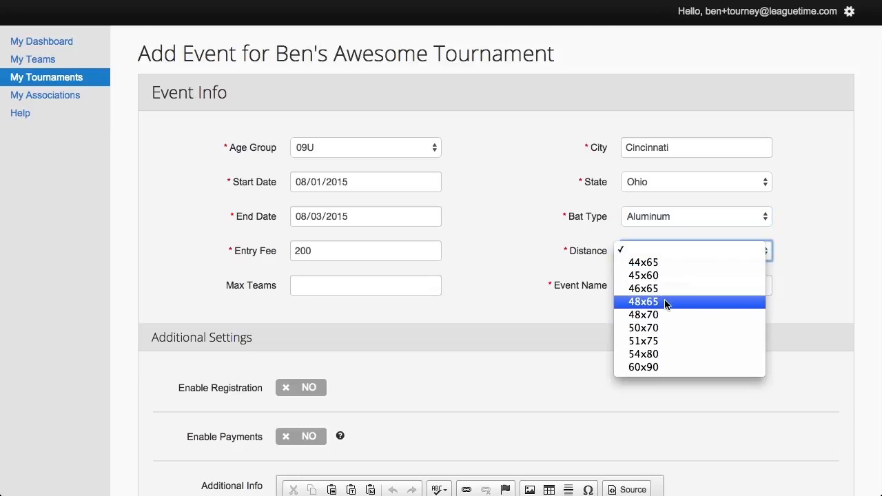
pyautogui.click(660, 276)
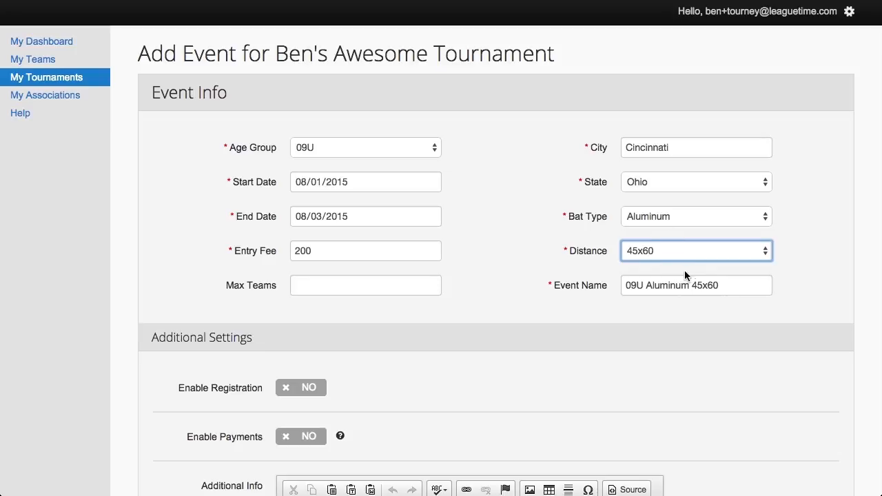
# Replace the automatic event name '09U Aluminum 45x60' with '09U Elite Event'
pyautogui.moveTo(730, 289); pyautogui.dragTo(629, 279)
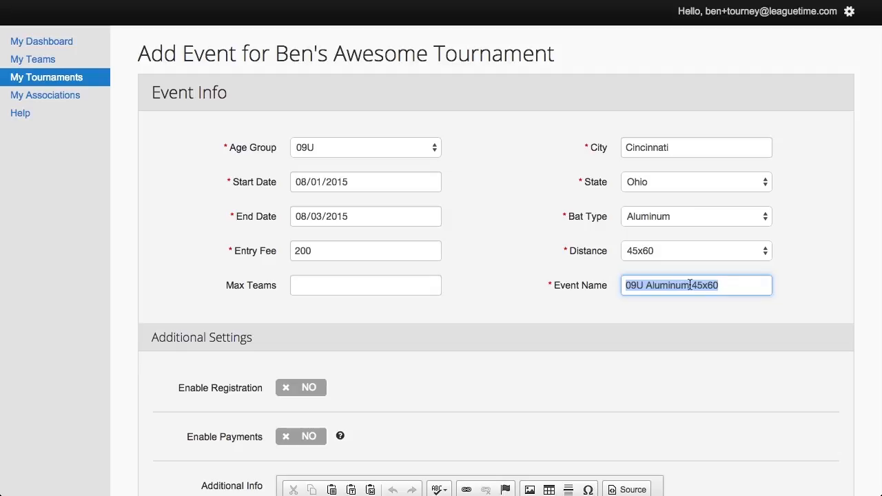
pyautogui.write('09U')
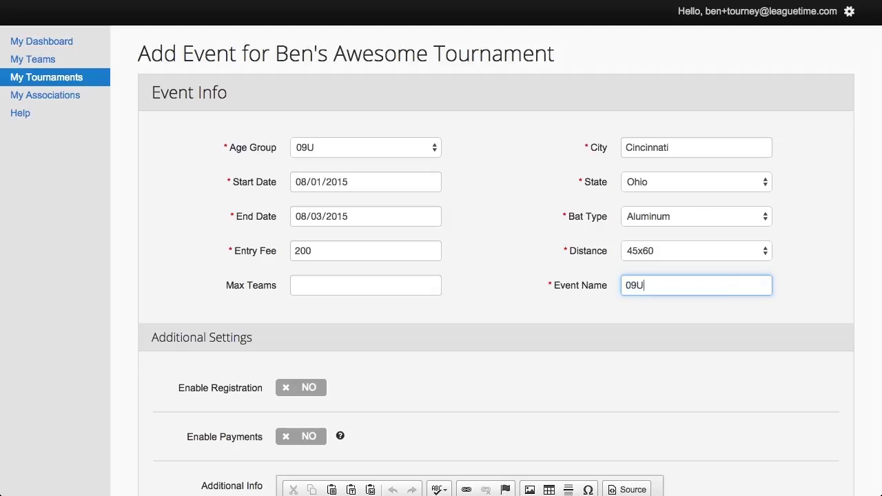
pyautogui.write(' Elite Event')
pyautogui.scroll(-2, 191, 228)
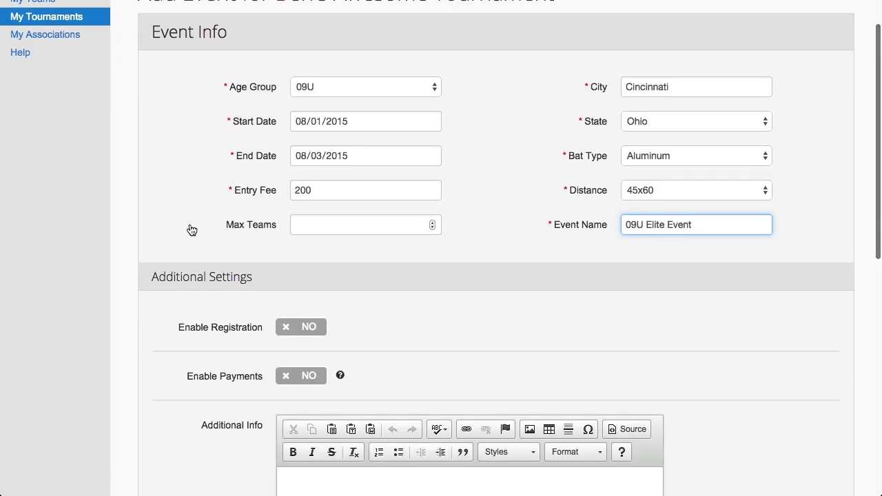
pyautogui.scroll(-1, 191, 228)
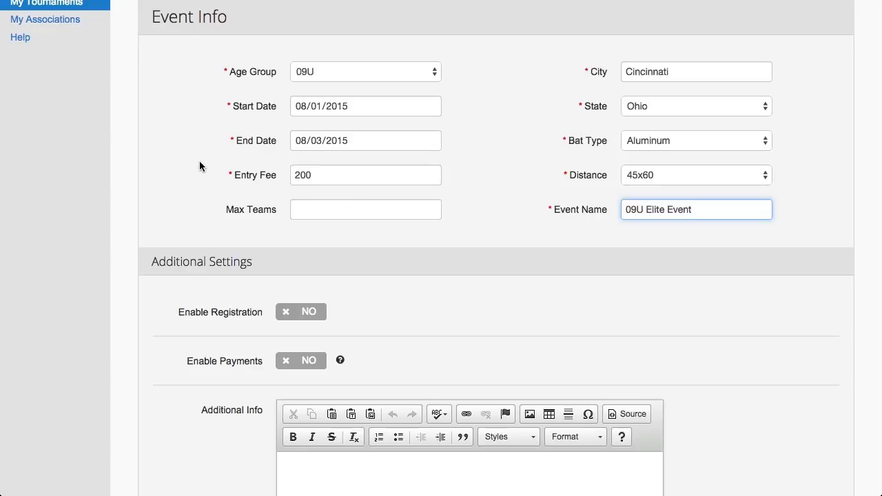
pyautogui.scroll(-5, 184, 198)
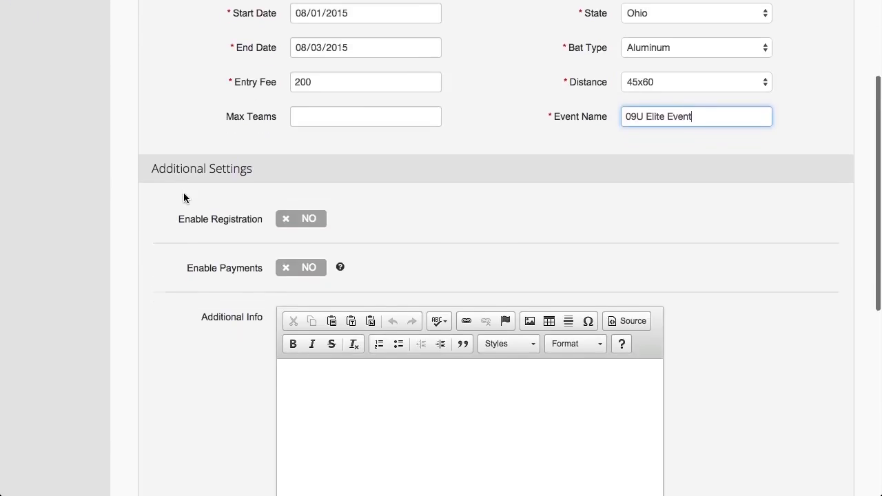
# Enable registration with start date 07/10/2015 and close date 08/31
pyautogui.click(308, 153)
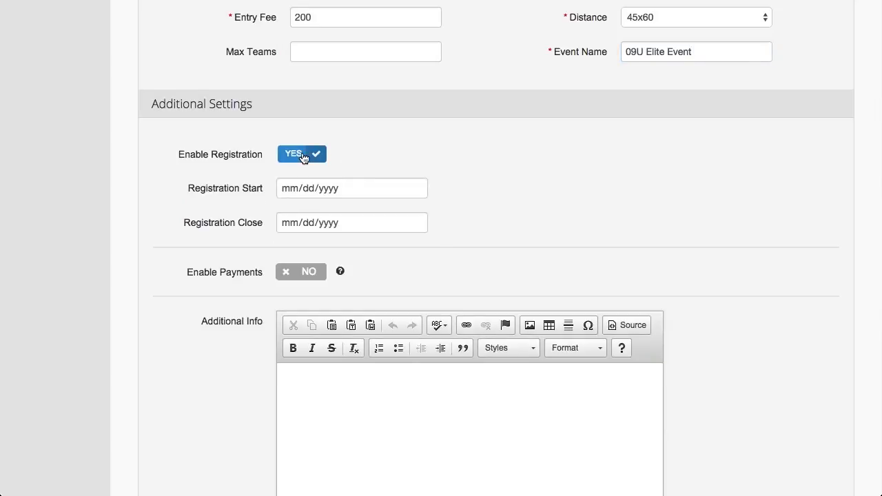
pyautogui.click(289, 188)
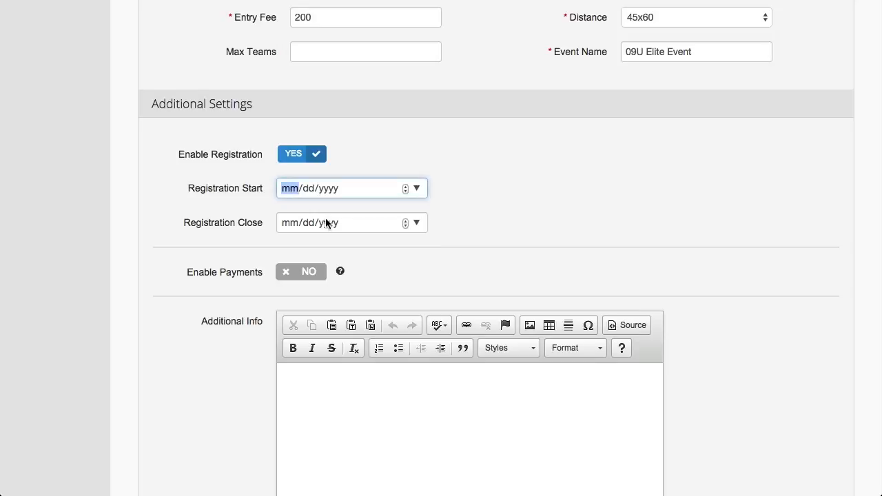
pyautogui.write('07/')
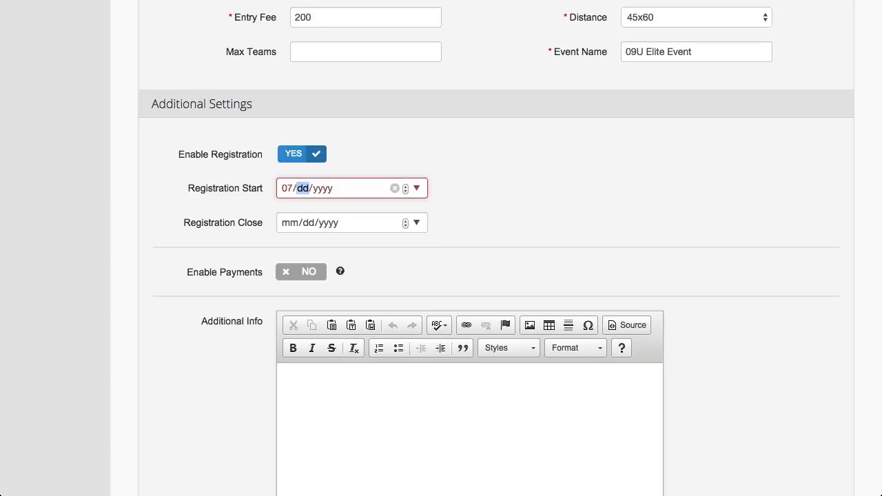
pyautogui.write('10/')
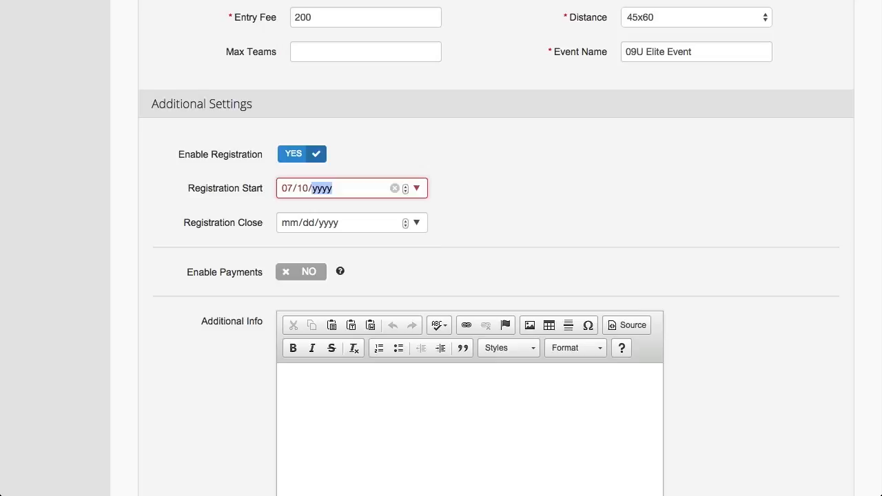
pyautogui.write('2015')
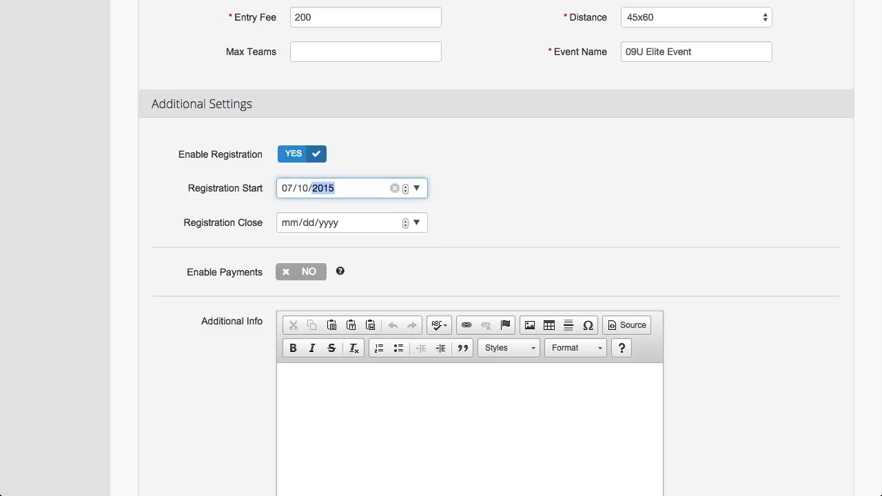
pyautogui.click(291, 225)
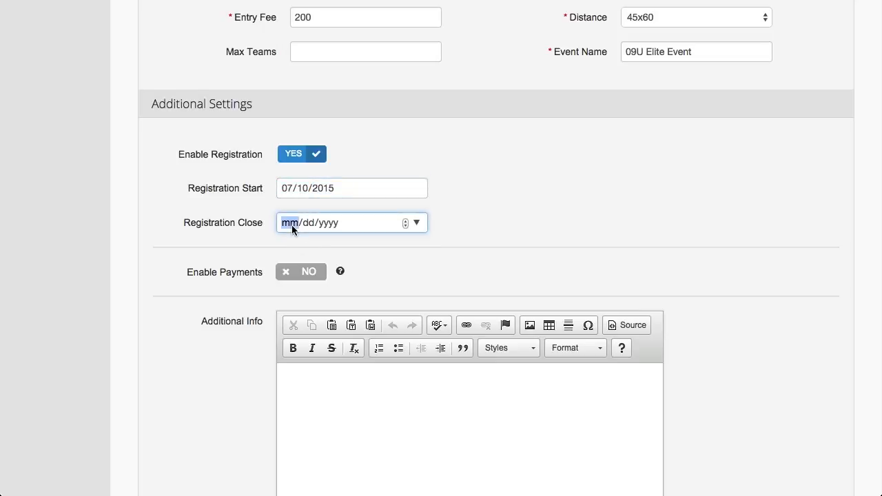
pyautogui.write('07/dd/yyyy')
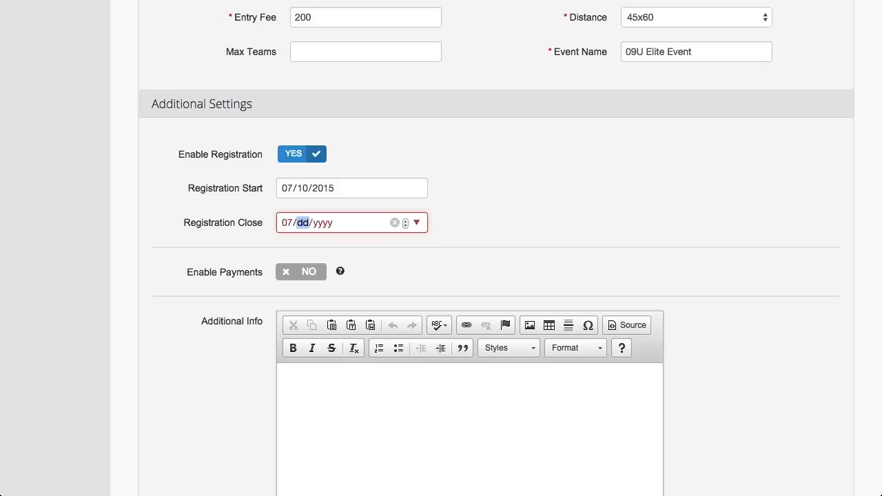
pyautogui.click(289, 226)
pyautogui.write('08/31/0015')
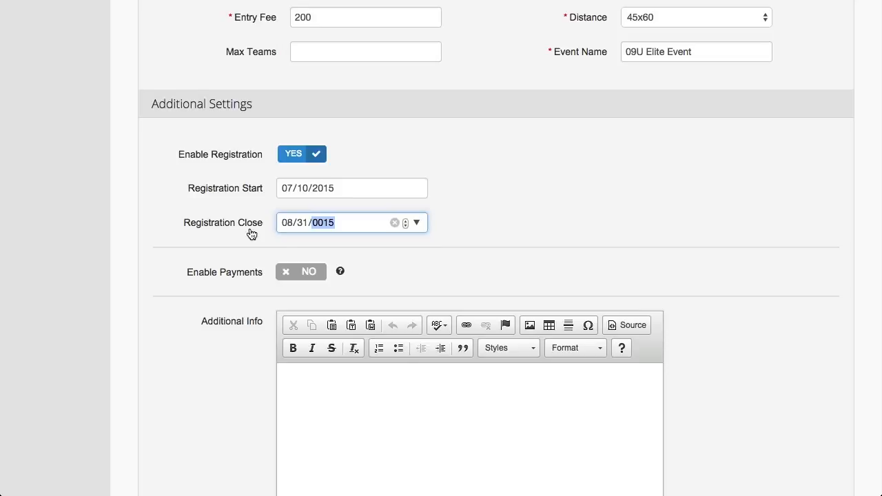
pyautogui.scroll(-1, 216, 211)
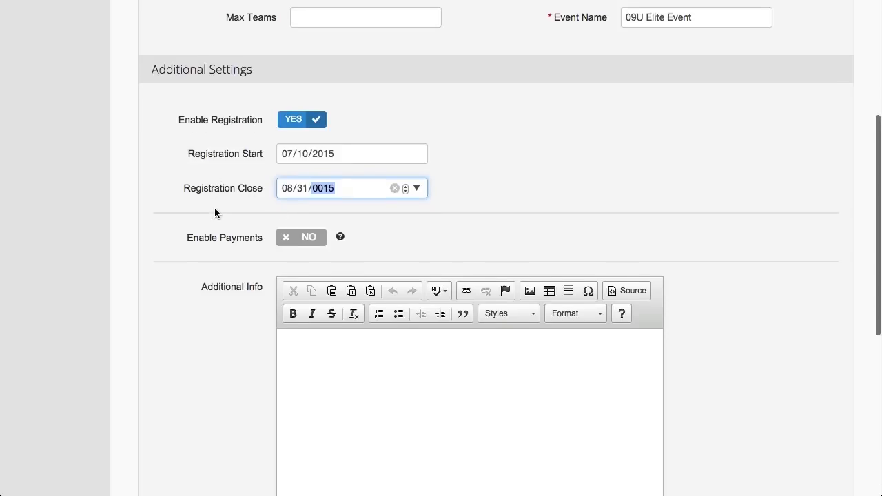
pyautogui.click(305, 239)
pyautogui.scroll(-2, 251, 289)
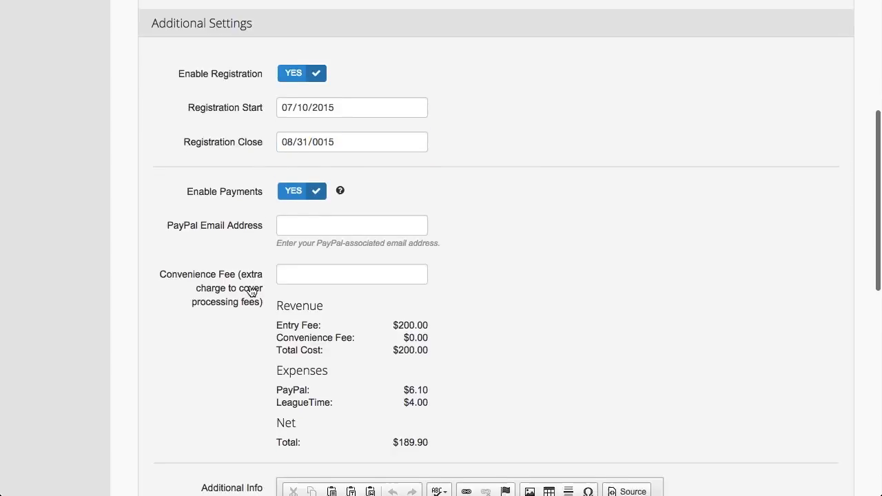
pyautogui.click(308, 206)
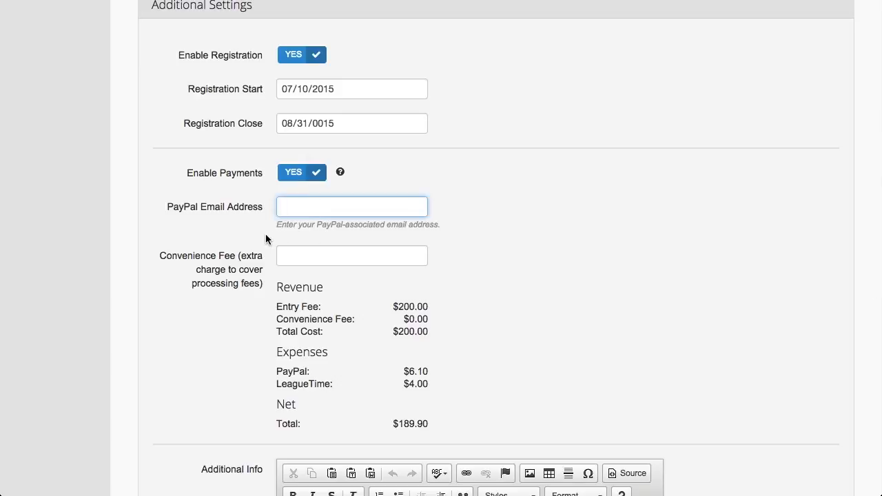
pyautogui.click(297, 255)
pyautogui.scroll(-4, 204, 248)
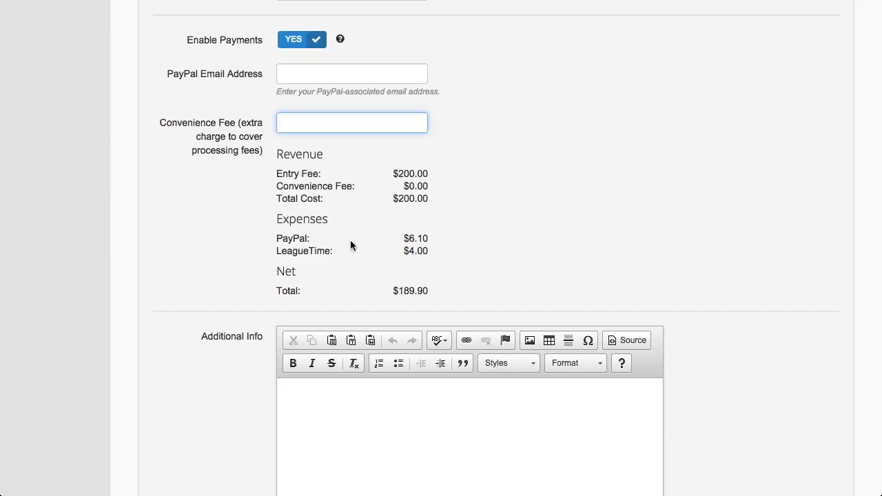
pyautogui.moveTo(409, 239); pyautogui.dragTo(428, 239)
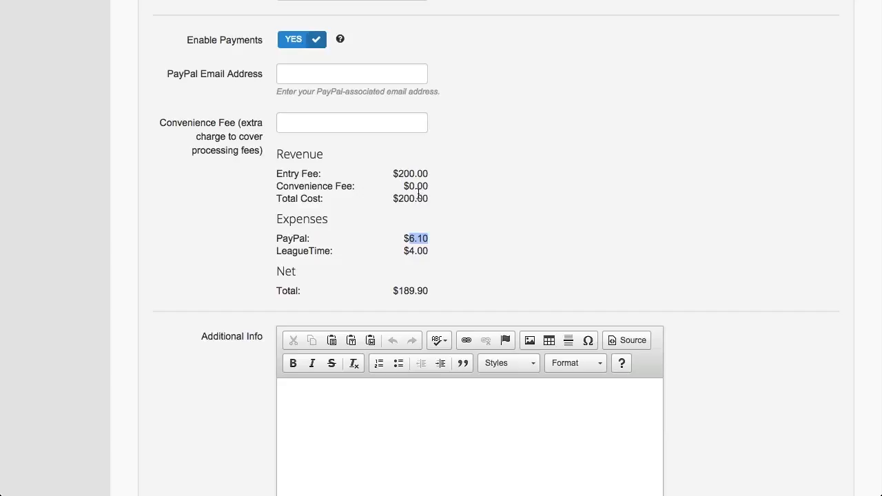
pyautogui.scroll(4, 405, 173)
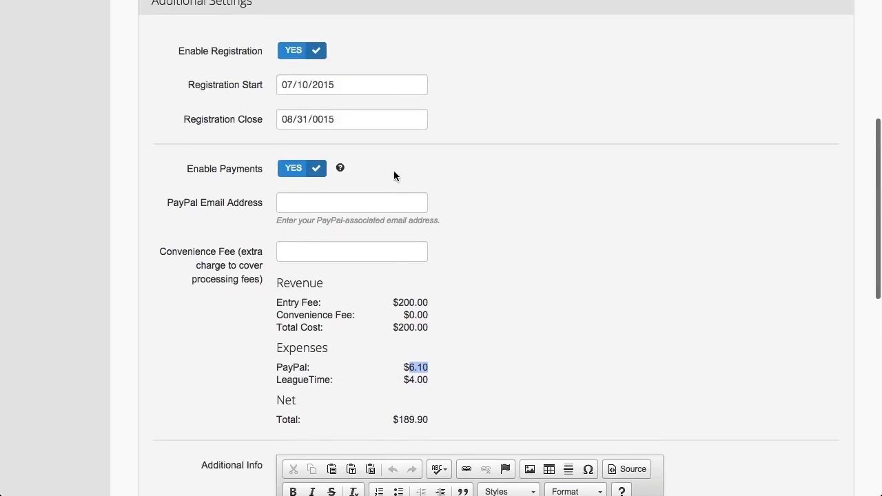
pyautogui.scroll(4, 325, 121)
pyautogui.scroll(1, 324, 123)
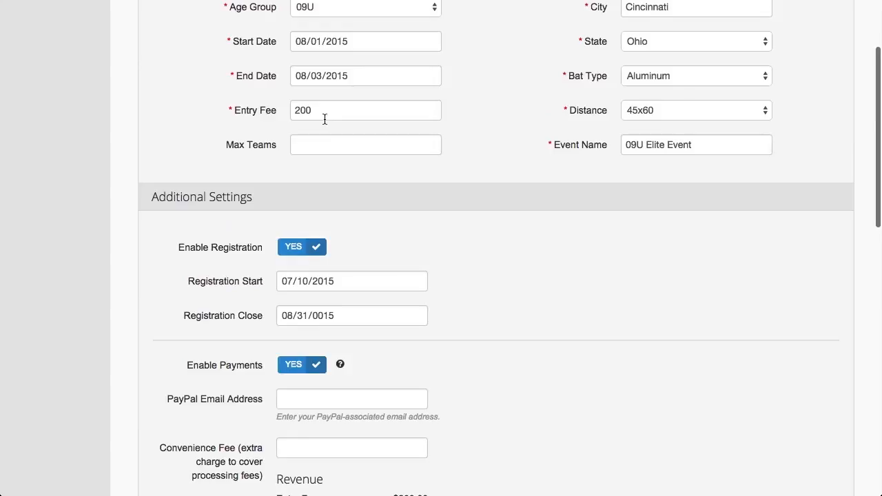
pyautogui.scroll(2, 310, 131)
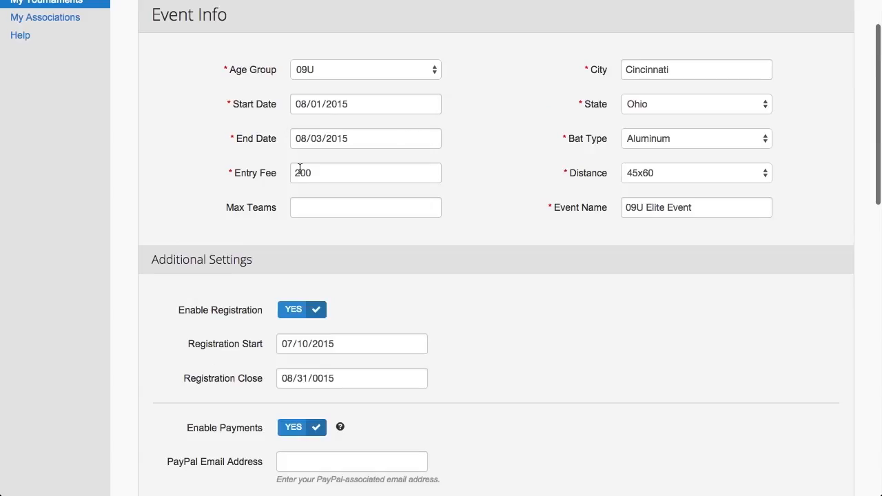
pyautogui.scroll(-5, 300, 171)
pyautogui.scroll(-3, 300, 172)
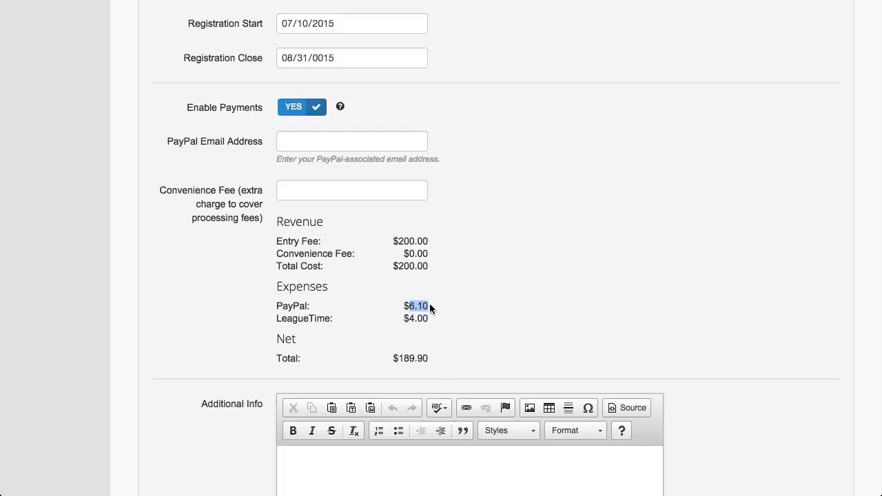
pyautogui.click(402, 359)
pyautogui.moveTo(402, 360); pyautogui.dragTo(425, 362)
# Enter a convenience fee of 10, giving total cost $210.00 and net $199.41
pyautogui.click(325, 192)
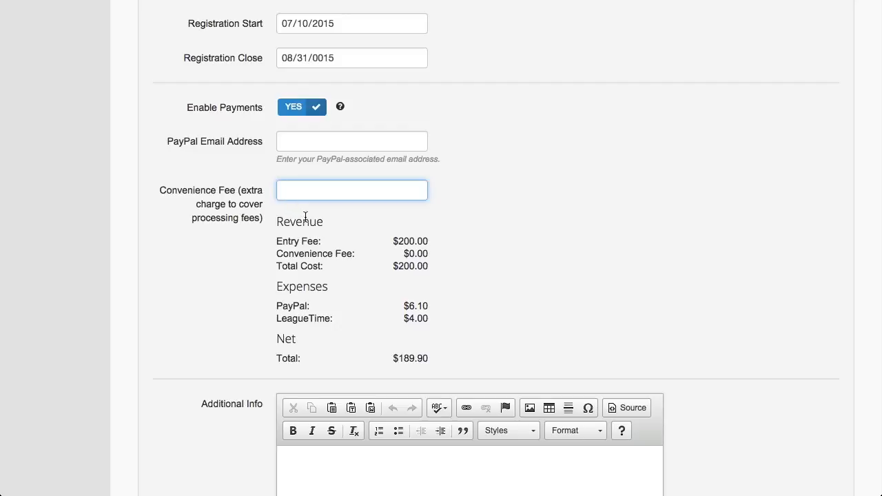
pyautogui.write('10')
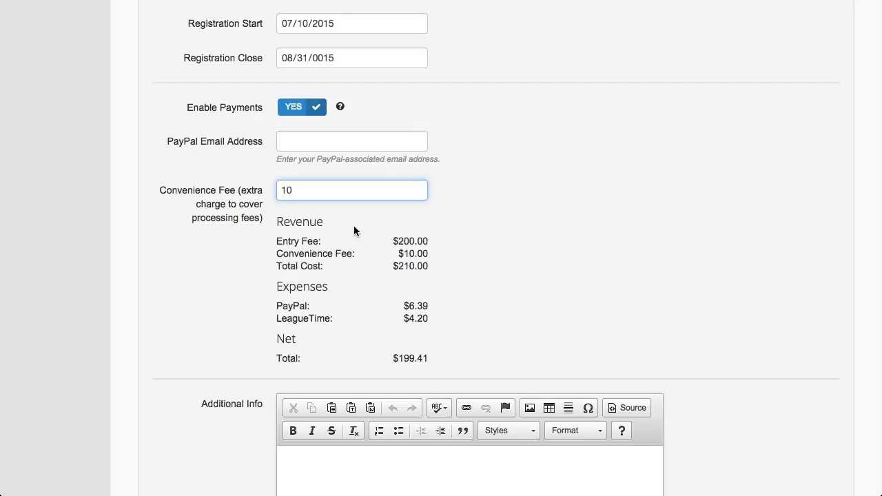
pyautogui.press('BackSpace')
pyautogui.write('5')
pyautogui.press('BackSpace')
pyautogui.press('BackSpace')
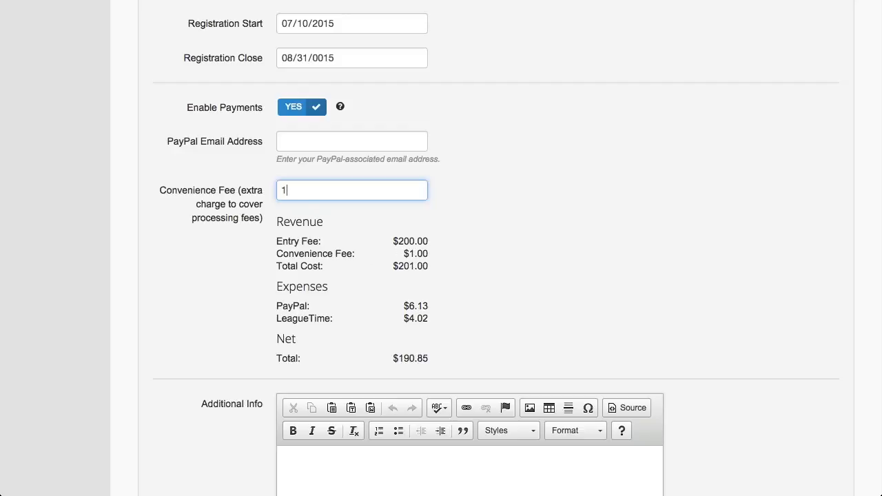
pyautogui.write('10')
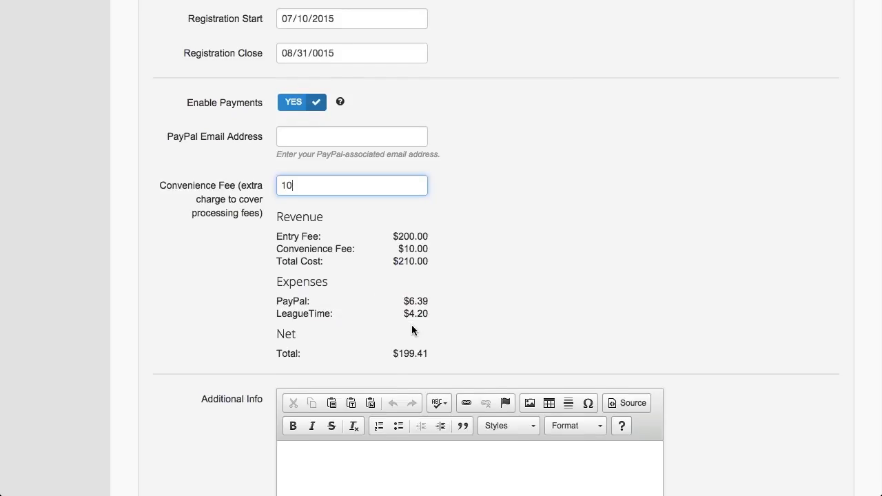
pyautogui.scroll(-1, 411, 325)
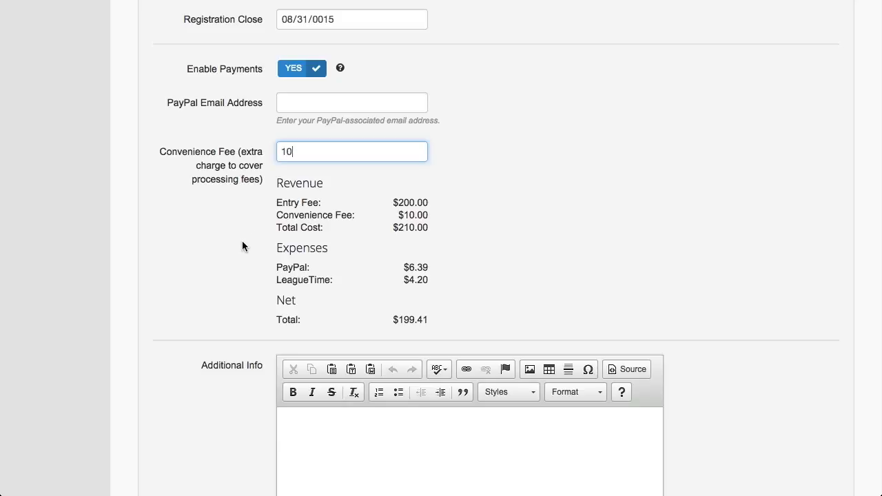
pyautogui.scroll(-3, 241, 247)
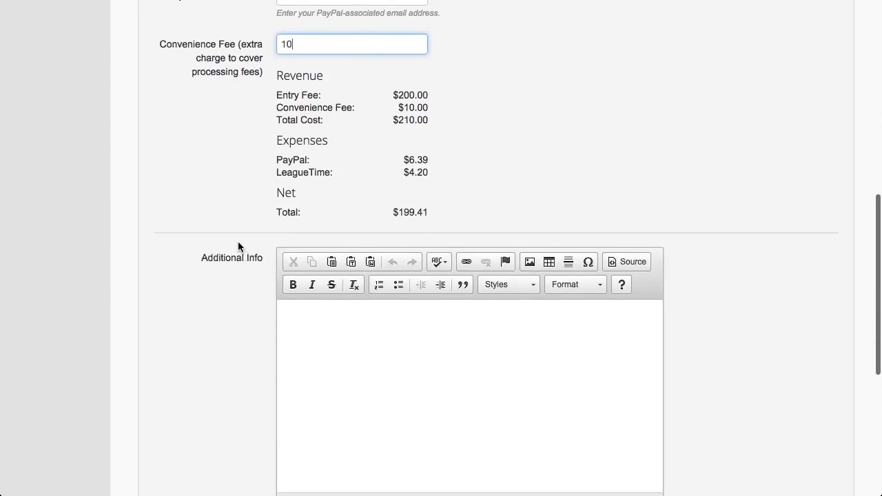
pyautogui.scroll(3, 238, 246)
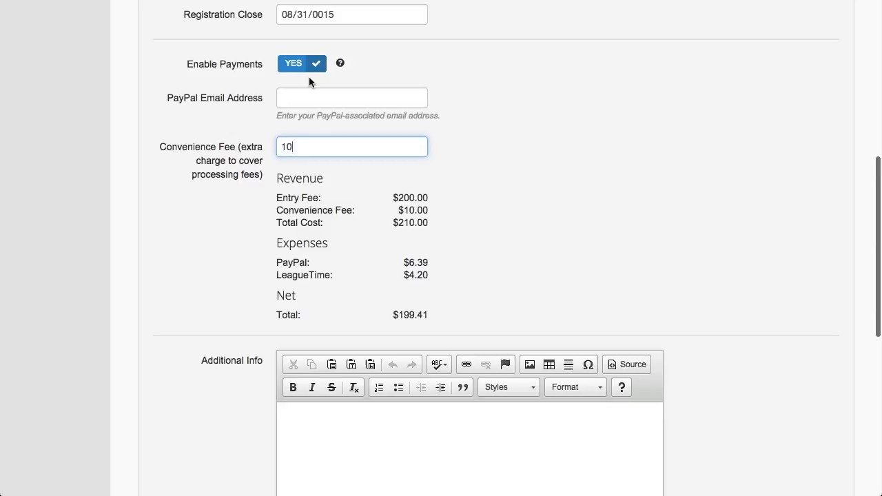
# Set Enable Payments to NO and write 'Winner gets a tshirt.' in Additional Info
pyautogui.click(304, 73)
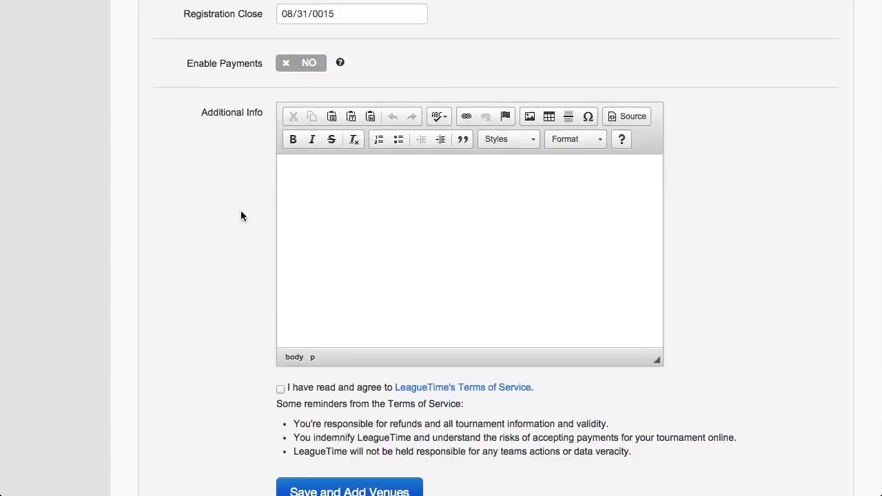
pyautogui.scroll(-1, 240, 211)
pyautogui.click(336, 162)
pyautogui.write('More')
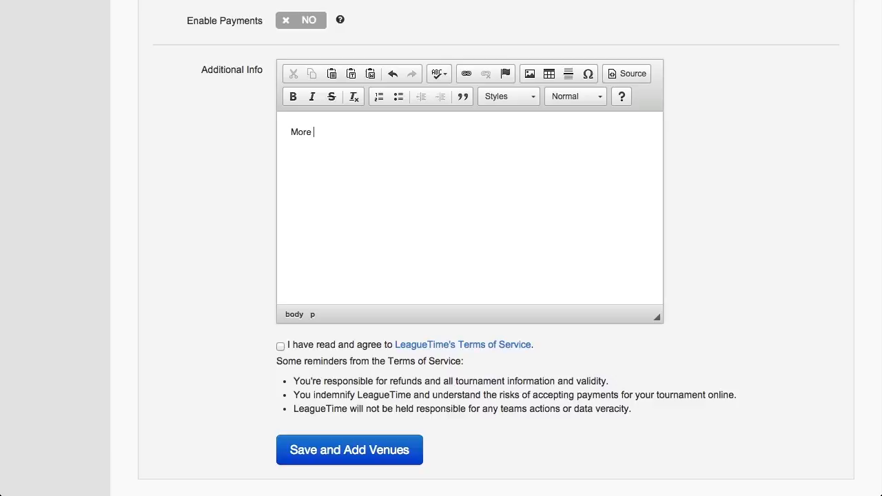
pyautogui.press('BackSpace')
pyautogui.press('BackSpace')
pyautogui.press('BackSpace')
pyautogui.press('BackSpace')
pyautogui.press('BackSpace')
pyautogui.write('Winner gets a tshirt.')
# Agree to the Terms of Service and save the 09U 45x60 Aluminum event to reach its venues
pyautogui.scroll(-2, 254, 163)
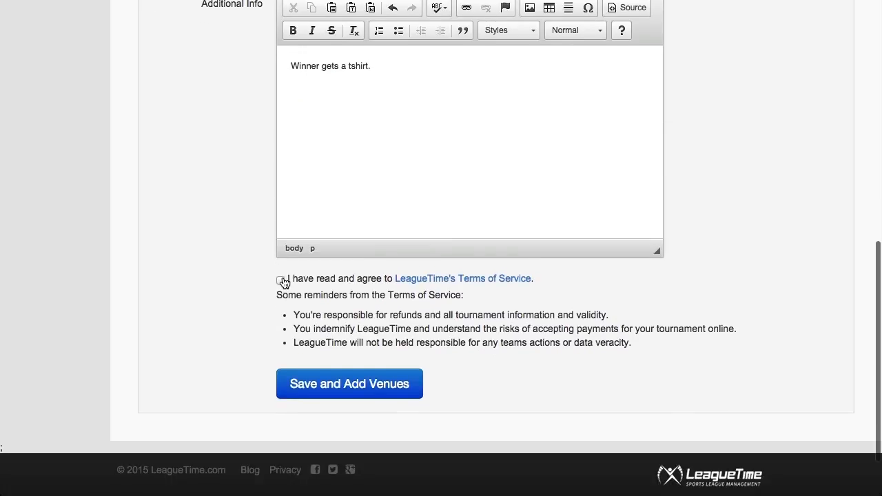
pyautogui.click(281, 279)
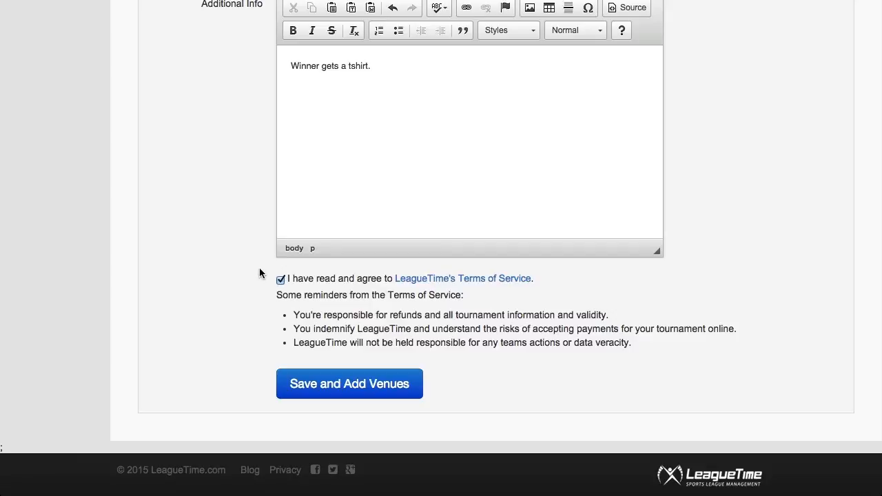
pyautogui.scroll(-1, 252, 262)
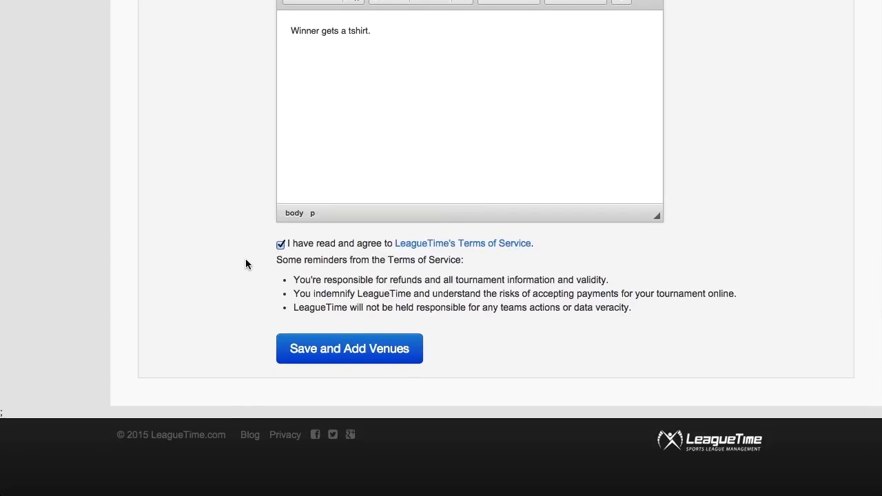
pyautogui.click(337, 350)
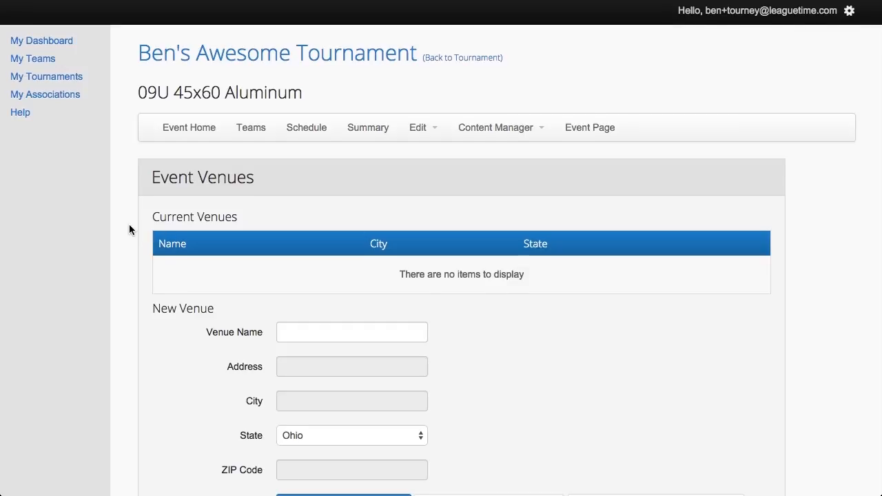
# Add the saved CTC Fields venue in Morrow, OH to the 09U event via the 'CTC' autofill
pyautogui.scroll(-3, 128, 229)
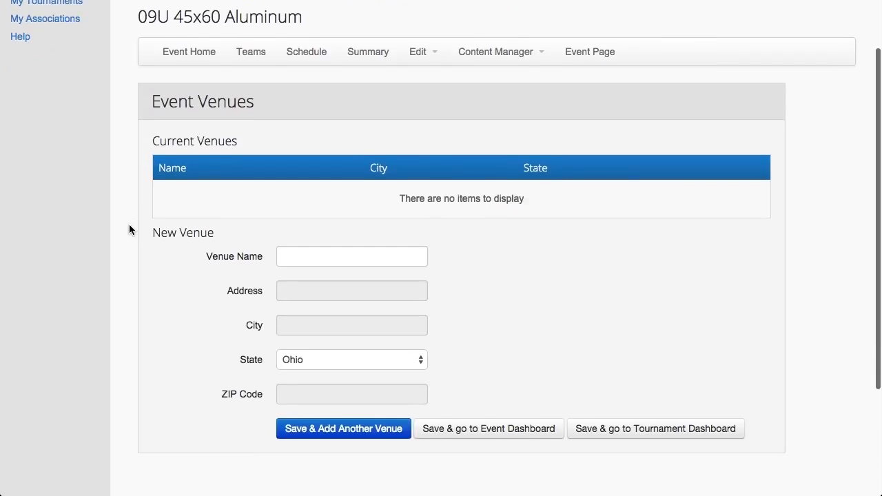
pyautogui.scroll(-3, 130, 225)
pyautogui.scroll(2, 129, 225)
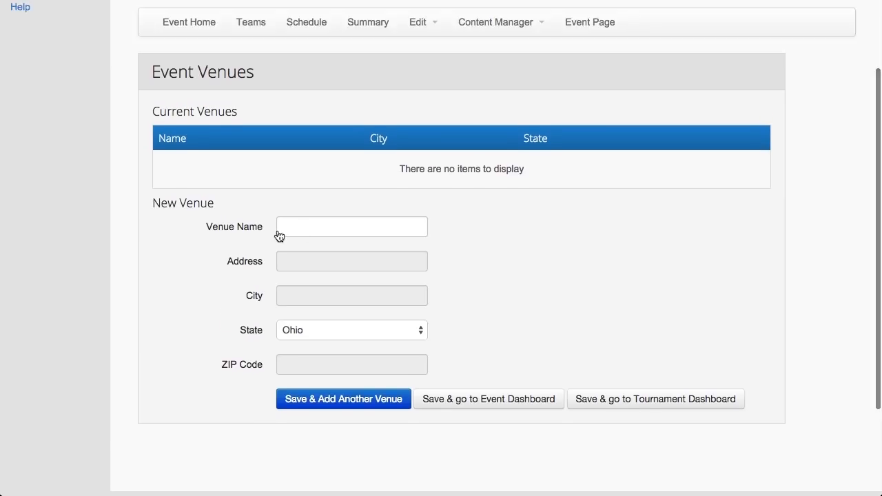
pyautogui.click(325, 227)
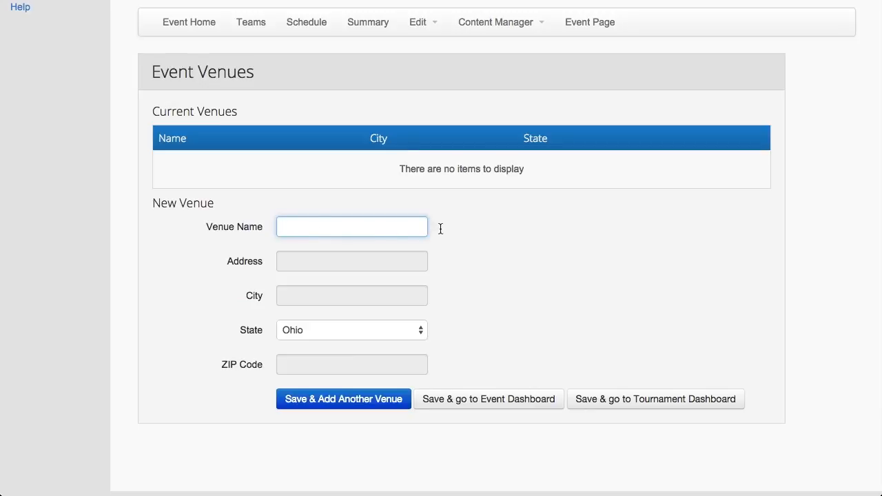
pyautogui.write('C')
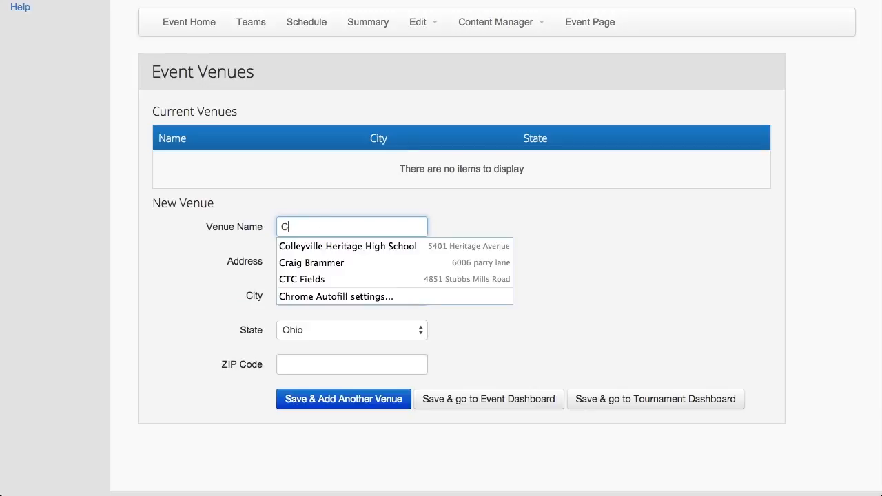
pyautogui.write('TC')
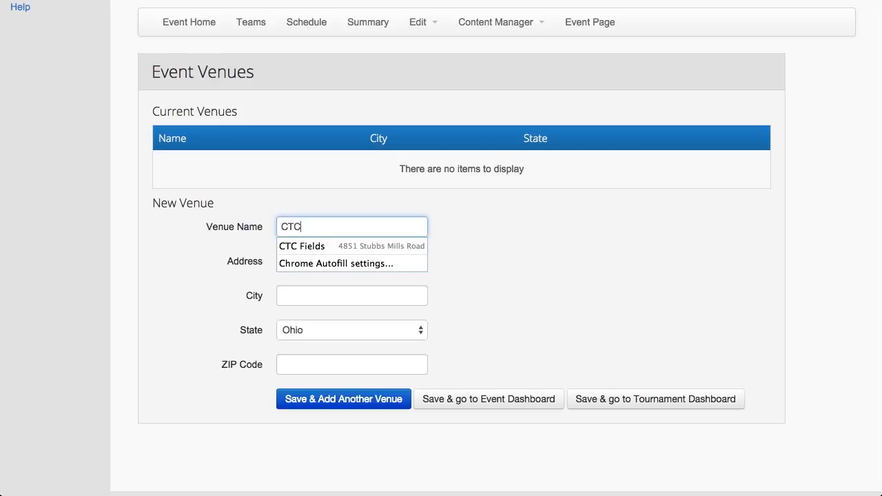
pyautogui.click(305, 247)
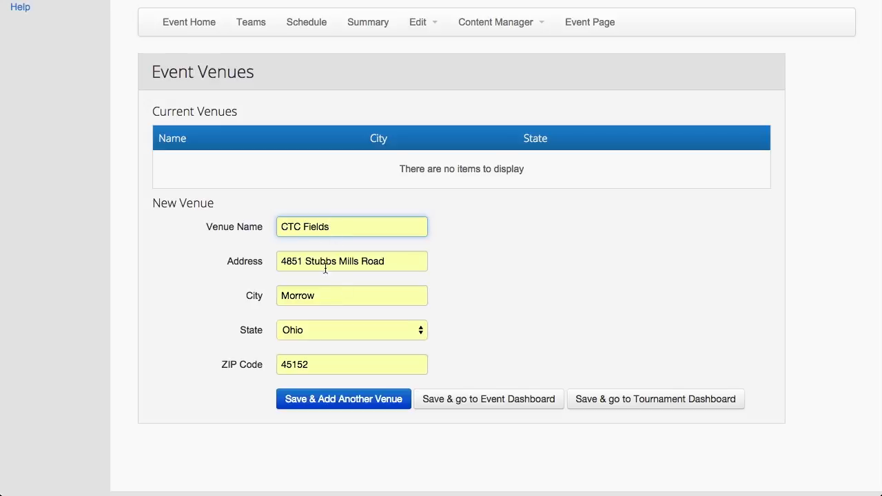
pyautogui.click(370, 401)
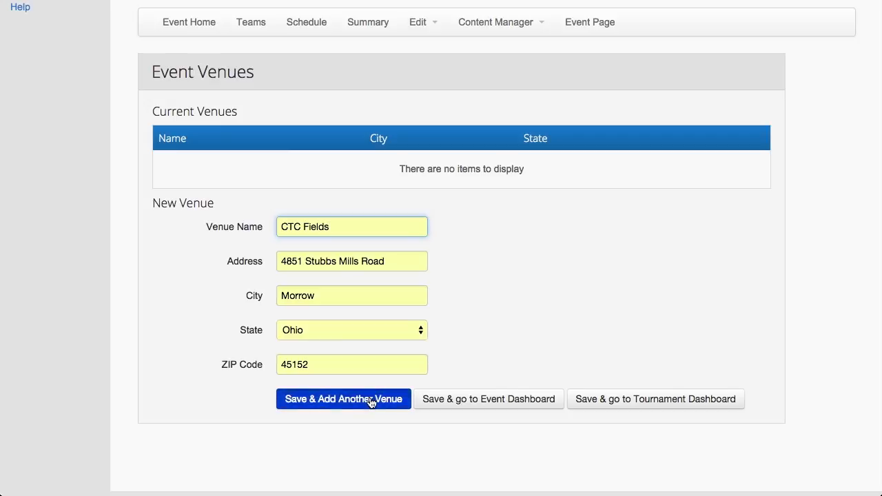
pyautogui.click(371, 401)
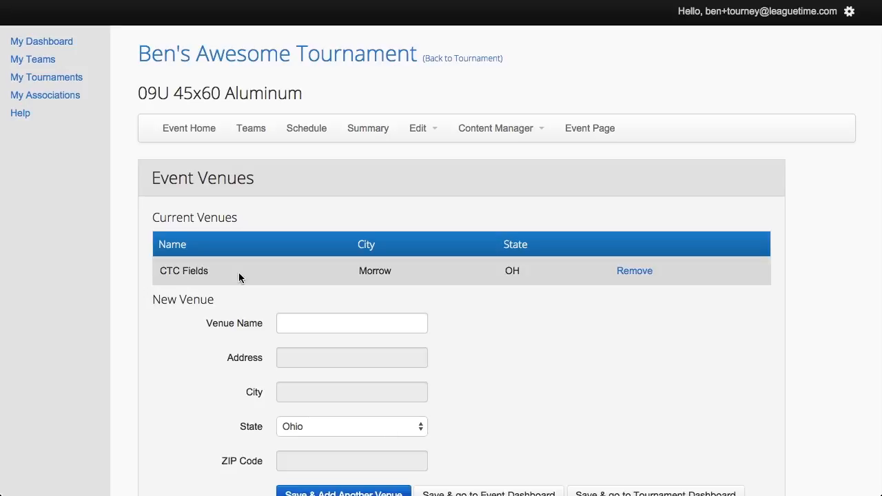
# Finish adding venues for the 09U Elite Event and go to its Event Home page
pyautogui.scroll(-2, 311, 277)
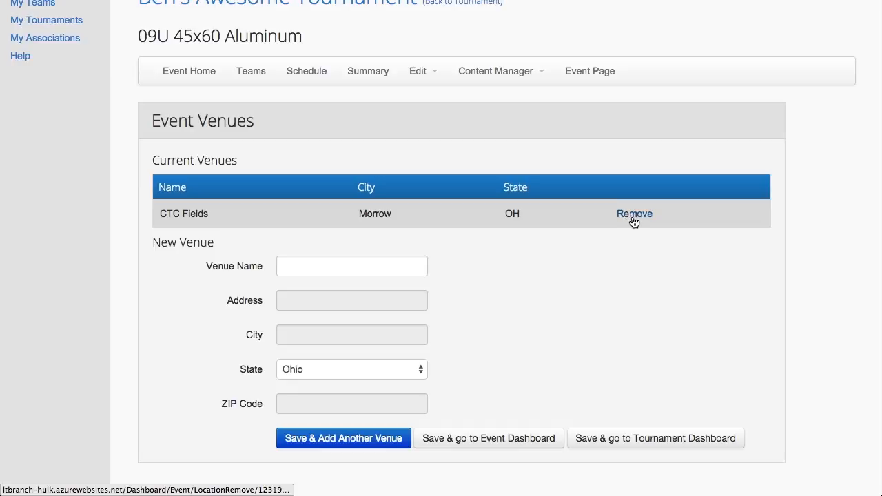
pyautogui.scroll(-2, 500, 259)
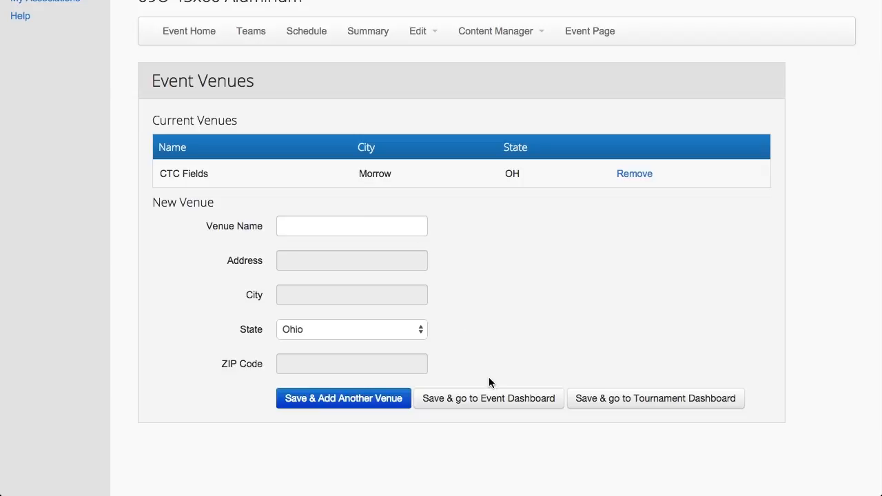
pyautogui.click(516, 403)
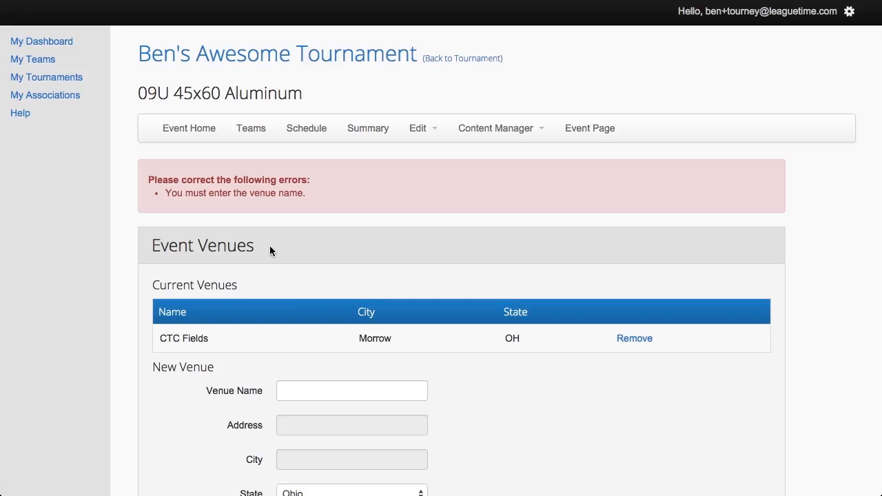
pyautogui.scroll(-5, 463, 275)
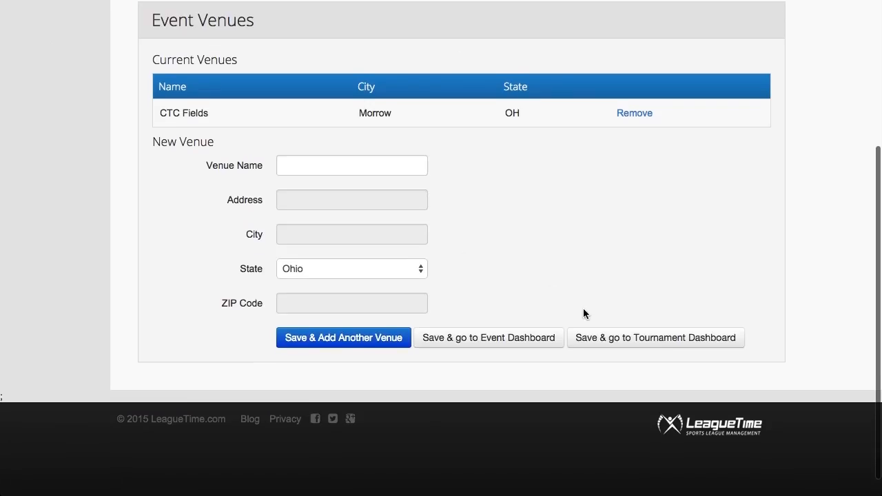
pyautogui.click(530, 336)
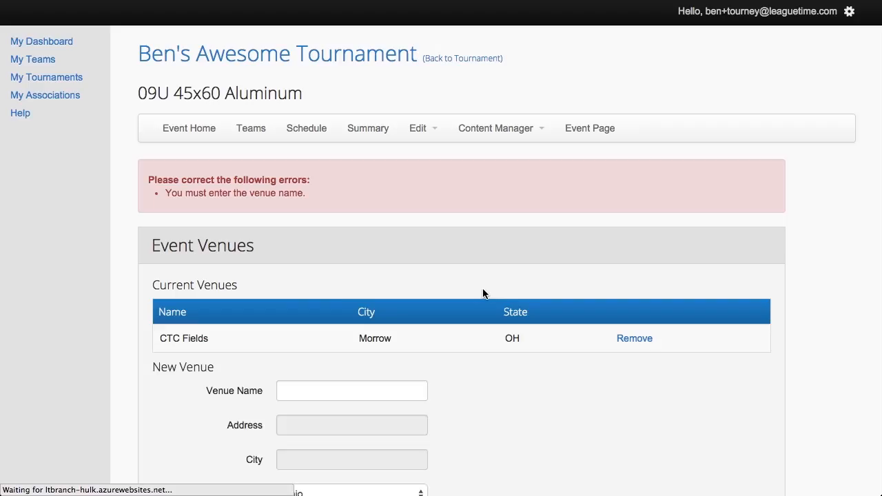
pyautogui.click(193, 131)
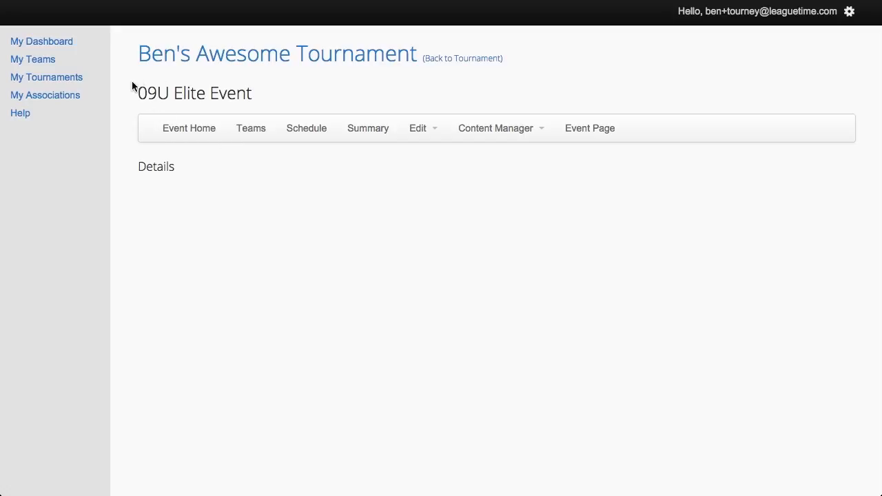
# Return to My Tournaments to see Ben's Awesome Tournament and its 09U event
pyautogui.click(71, 82)
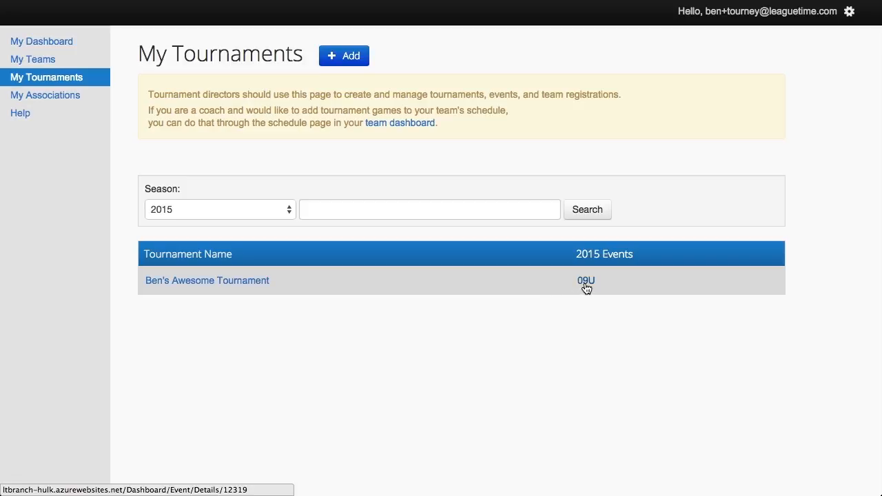
# Open Ben's Awesome Tournament's dashboard with its 2015 events list
pyautogui.click(245, 284)
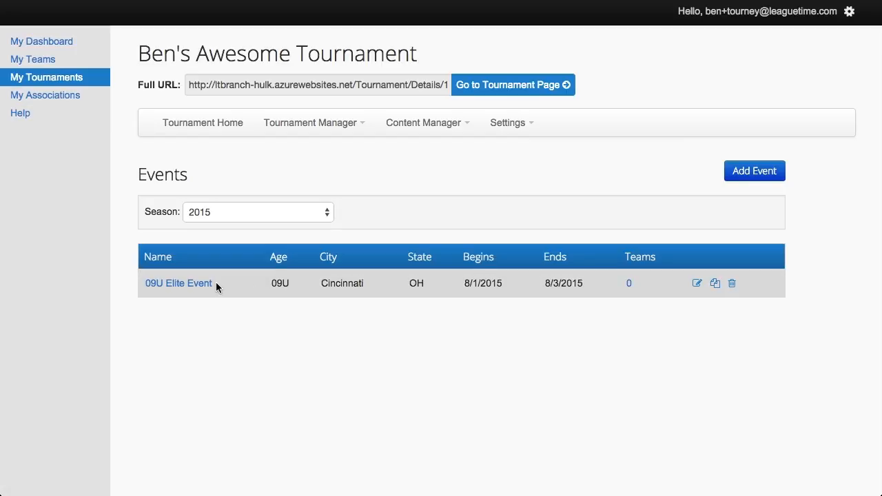
# Duplicate the 09U Elite Event and change the copy's age group to 10U
pyautogui.click(715, 285)
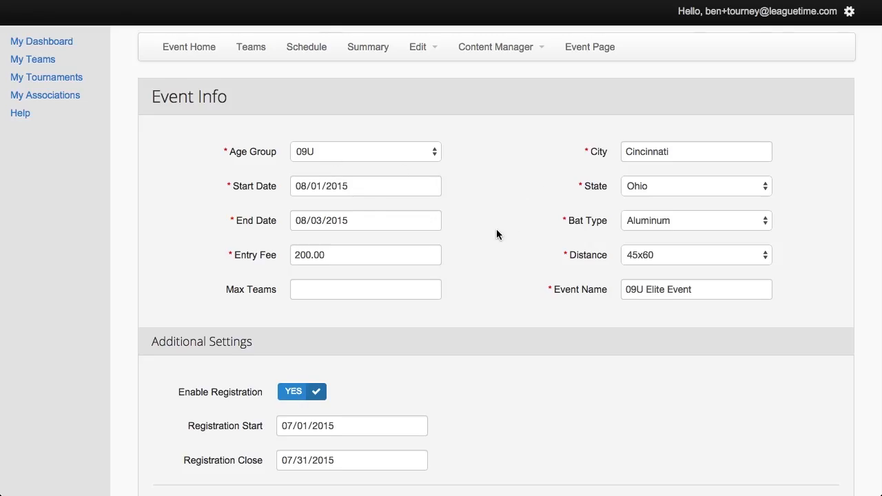
pyautogui.scroll(-5, 496, 235)
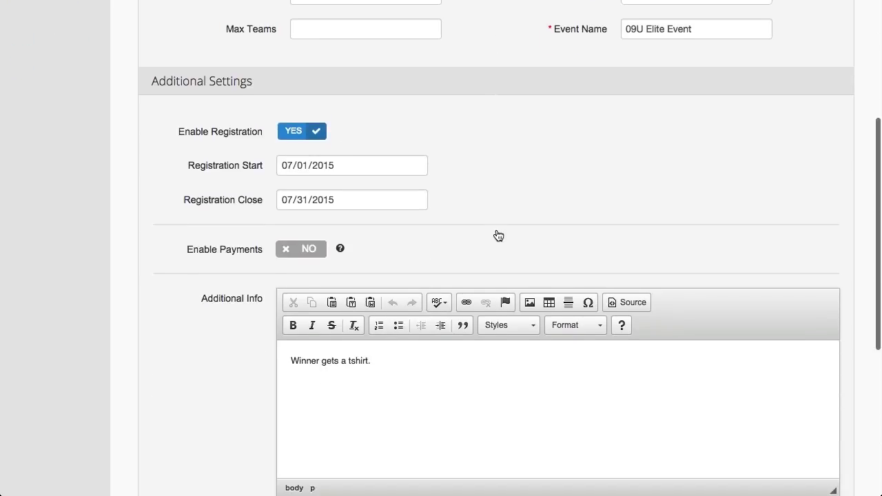
pyautogui.scroll(-2, 497, 232)
pyautogui.scroll(6, 497, 231)
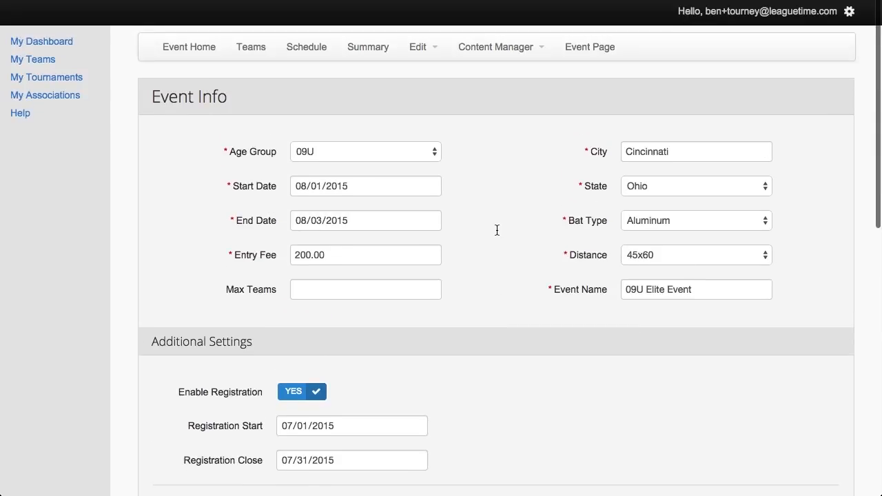
pyautogui.click(380, 152)
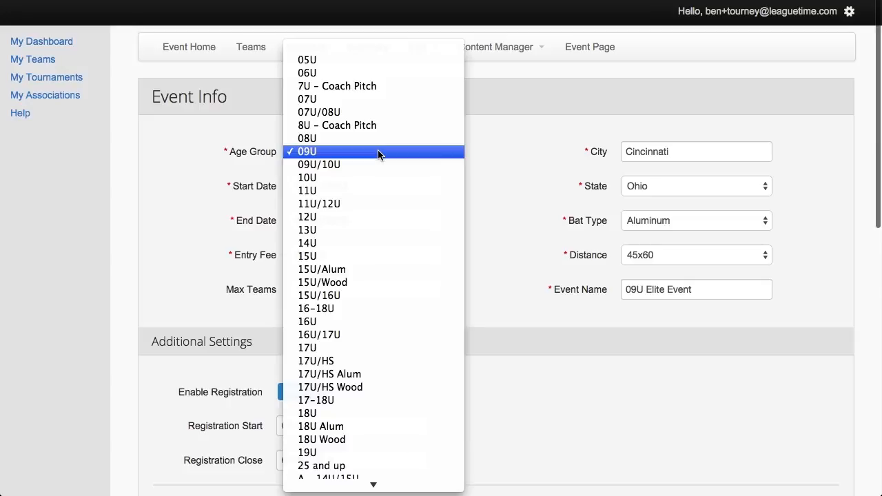
pyautogui.click(318, 177)
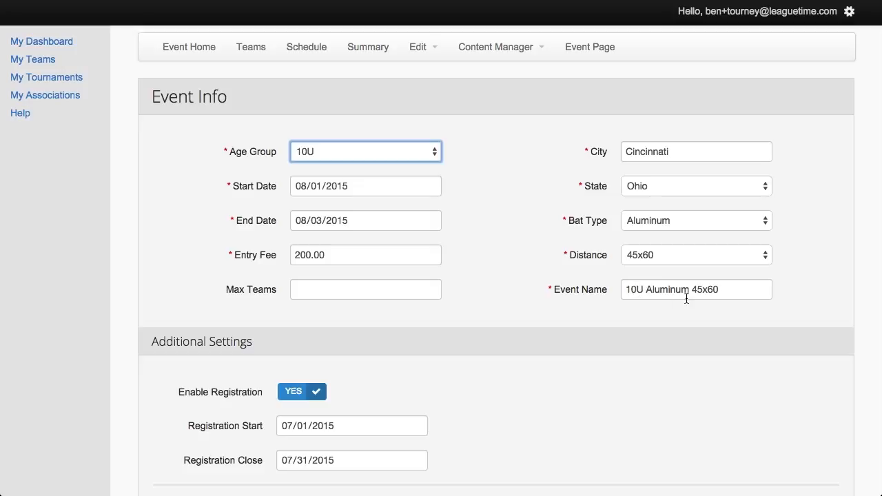
# Accept the Terms of Service and save the copy as 10U Aluminum 45x60
pyautogui.scroll(-1, 479, 236)
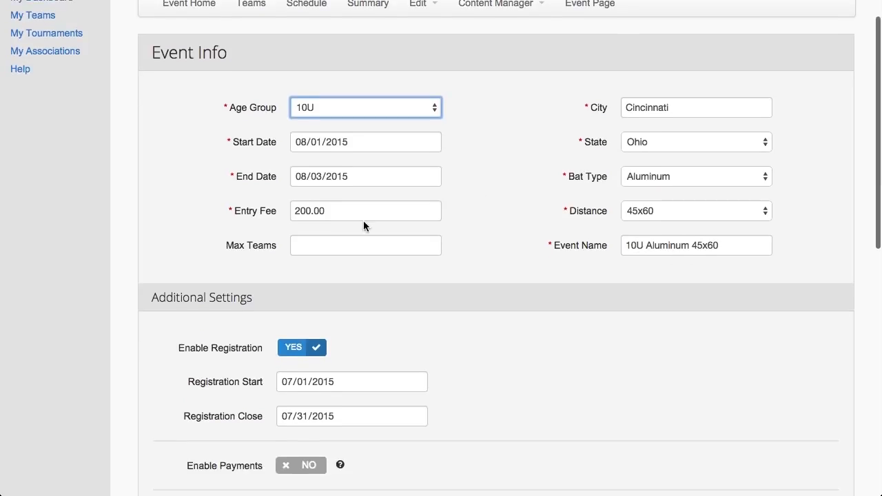
pyautogui.scroll(-3, 477, 222)
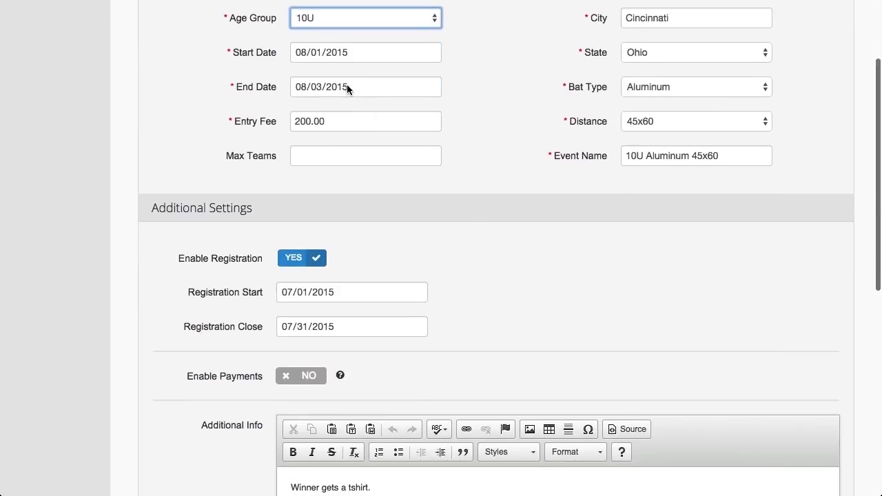
pyautogui.scroll(-3, 453, 275)
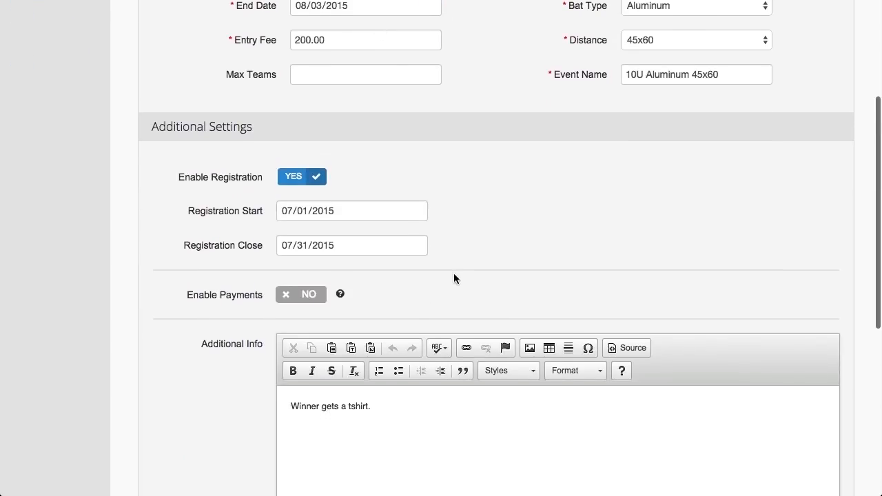
pyautogui.scroll(-1, 234, 314)
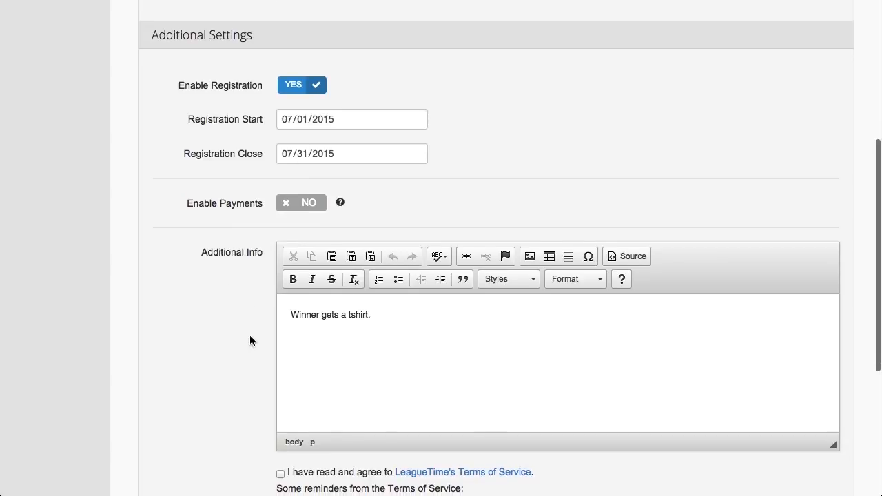
pyautogui.scroll(-2, 250, 335)
pyautogui.scroll(-2, 250, 341)
pyautogui.click(280, 324)
pyautogui.click(291, 437)
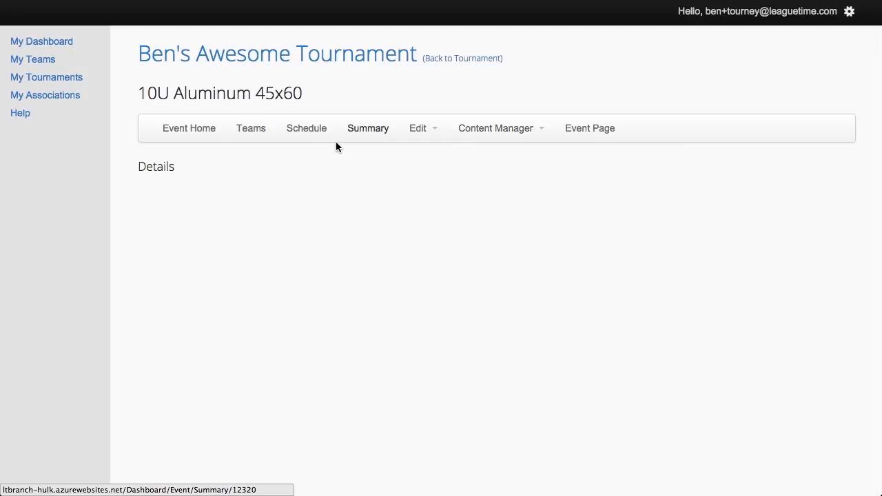
# Check the 10U Aluminum 45x60 team list, then return to the tournament's events table
pyautogui.click(260, 134)
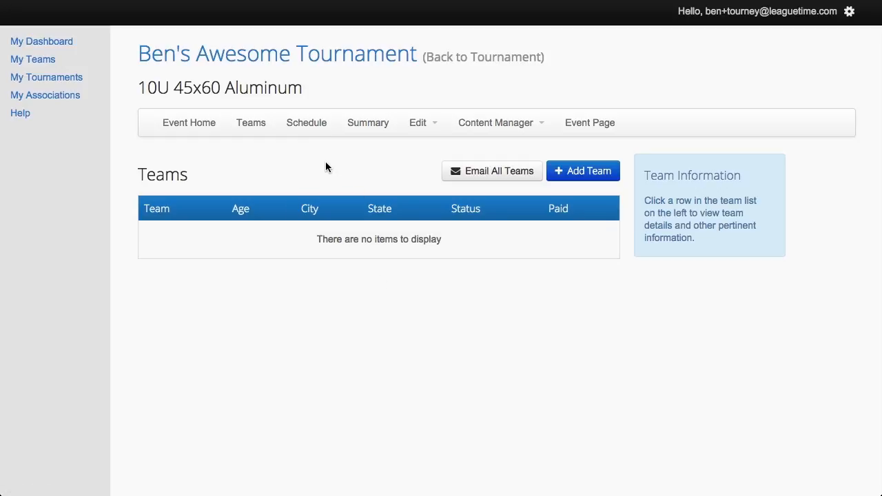
pyautogui.click(259, 62)
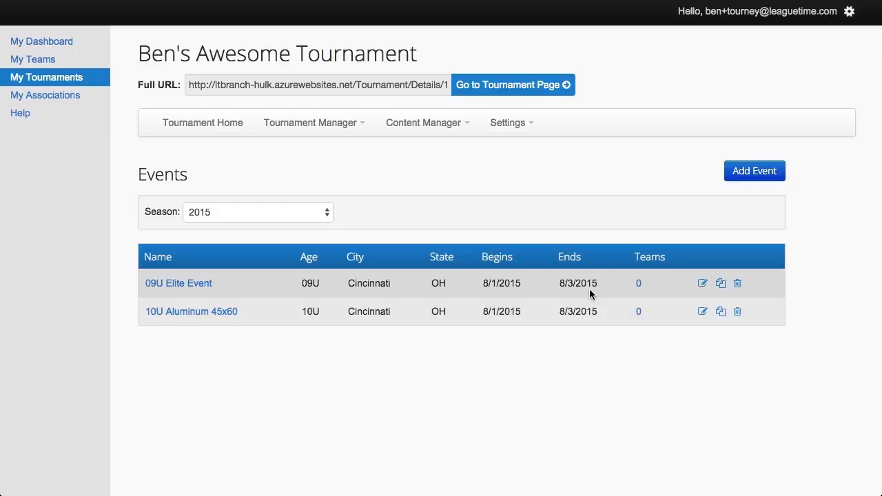
# Show the public site's events page listing the 09U Elite Event and 10U Aluminum 45x60
pyautogui.click(638, 284)
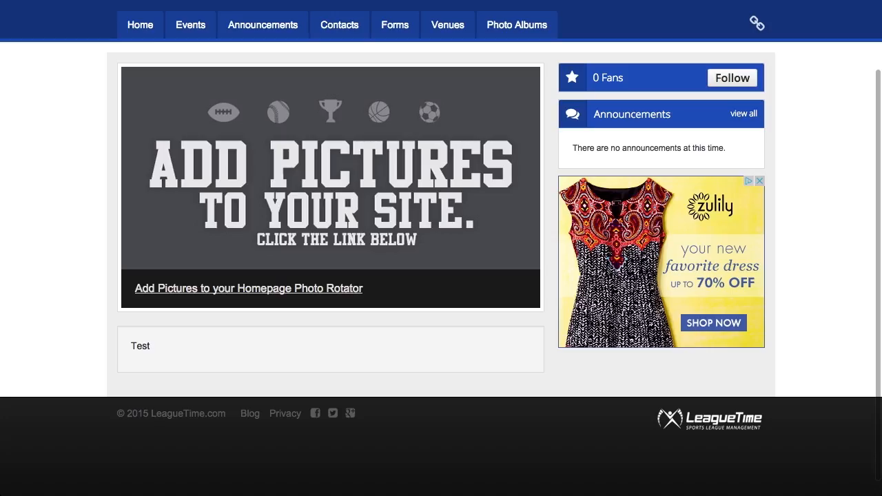
pyautogui.scroll(3, 100, 199)
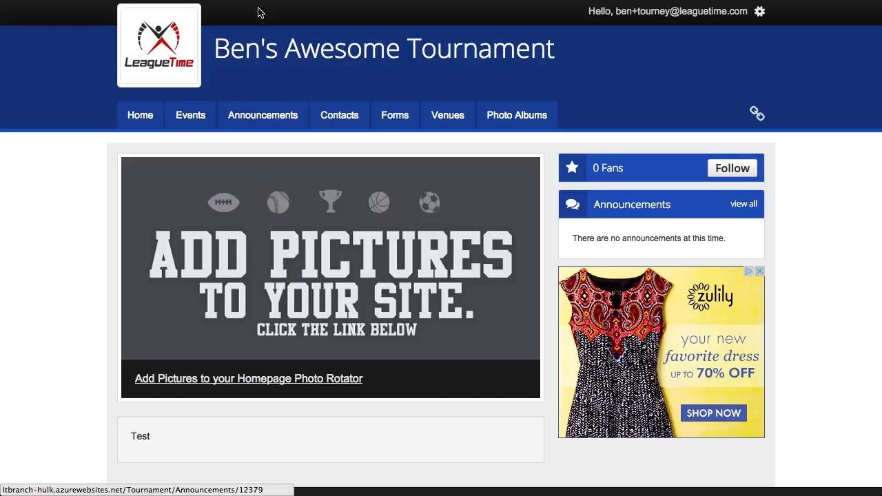
pyautogui.click(197, 121)
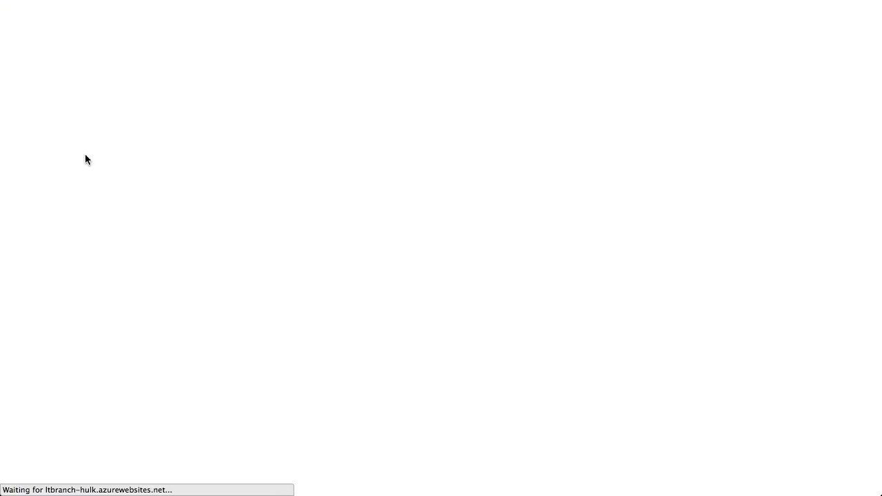
pyautogui.scroll(-3, 118, 250)
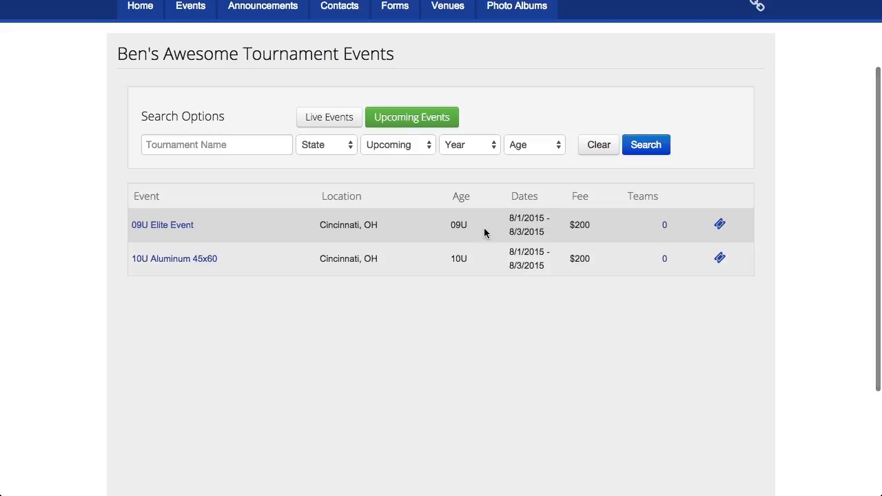
# Open the public 09U Elite Event page, view who is playing, then its empty schedule
pyautogui.click(199, 252)
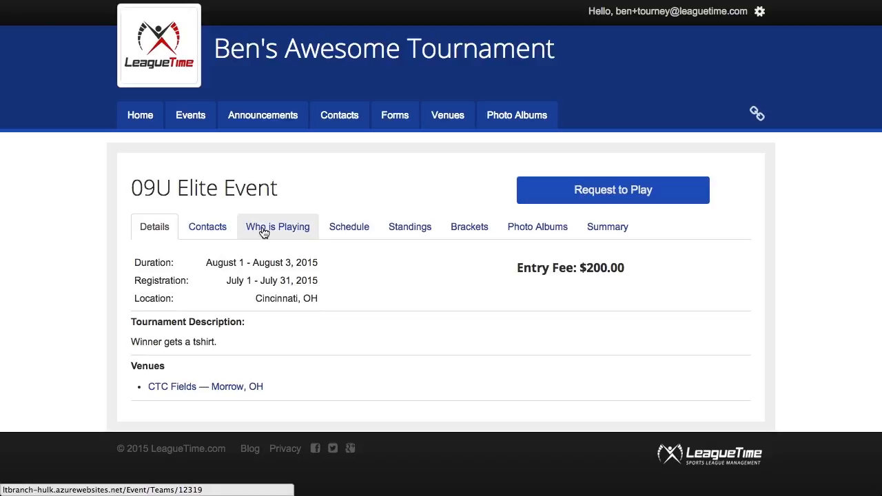
pyautogui.click(264, 231)
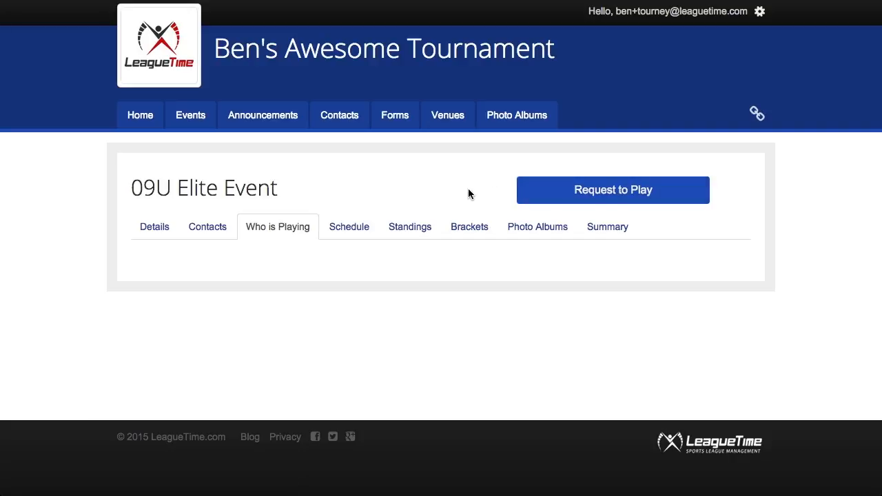
pyautogui.click(354, 233)
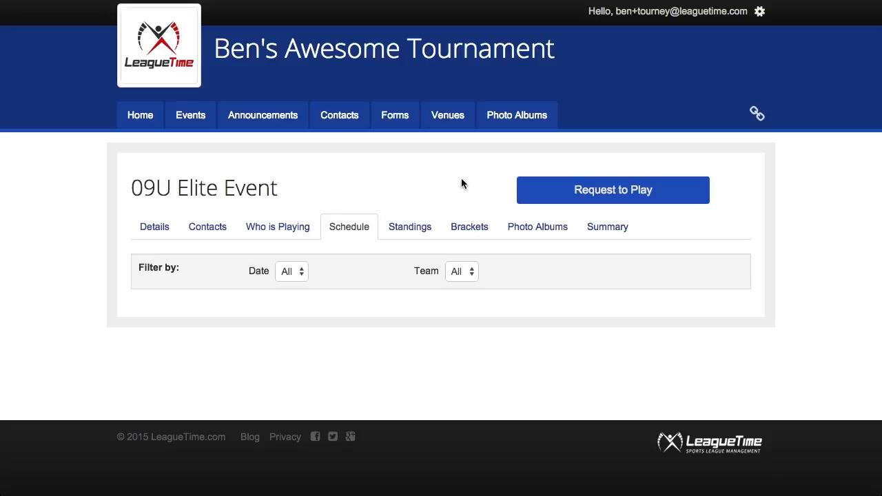
# Request a spot in the 09U Elite Event and enter the coach's phone number, street and city
pyautogui.click(597, 195)
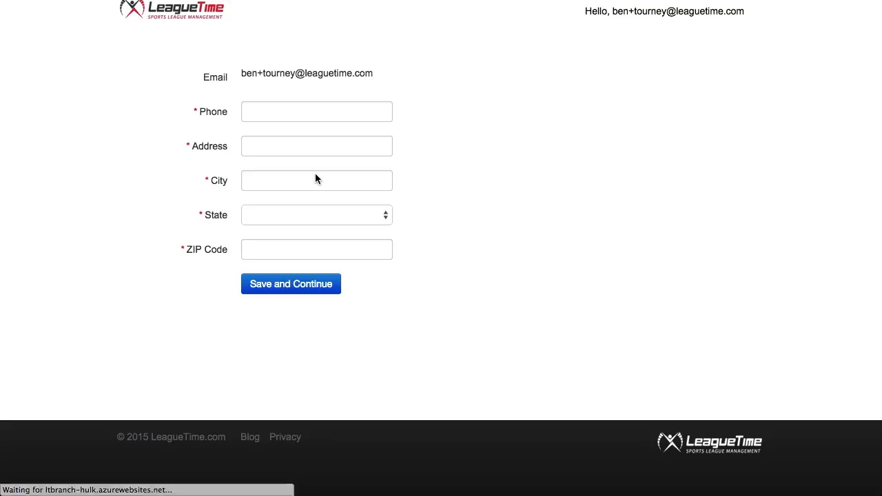
pyautogui.click(283, 113)
pyautogui.write('555-12')
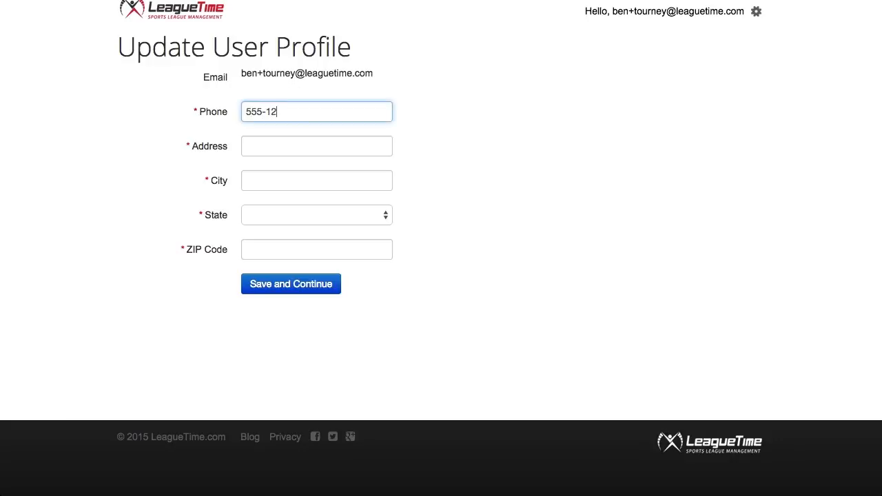
pyautogui.write('3-4567')
pyautogui.click(266, 145)
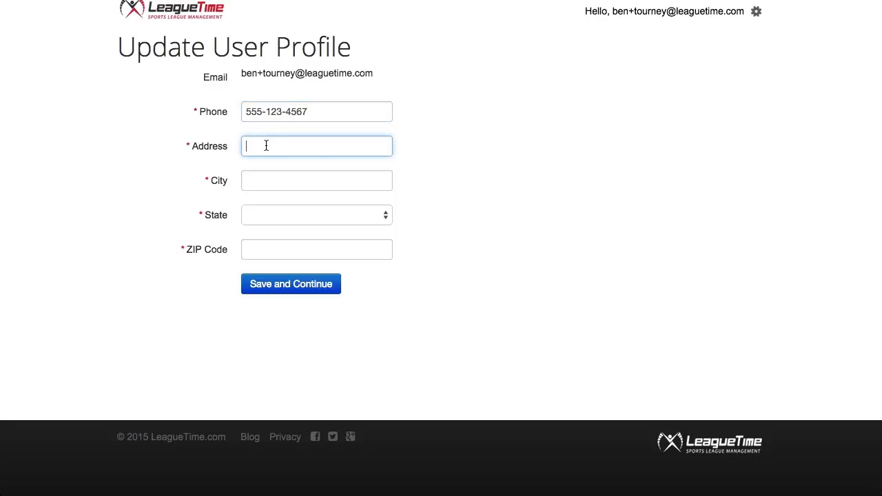
pyautogui.write('1111 ')
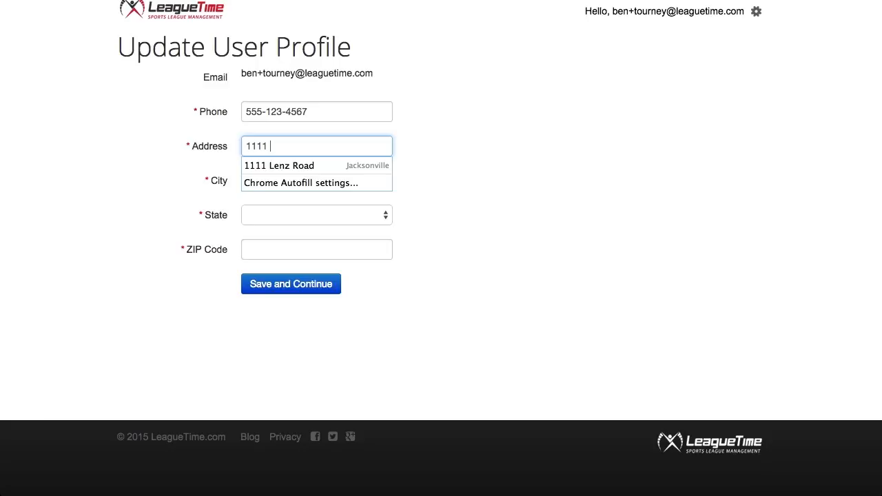
pyautogui.write('Test ')
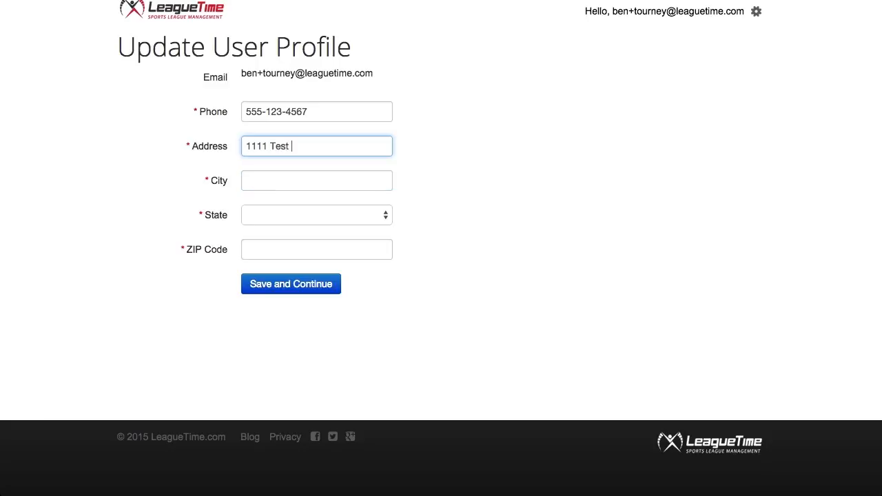
pyautogui.write('Street')
pyautogui.click(267, 183)
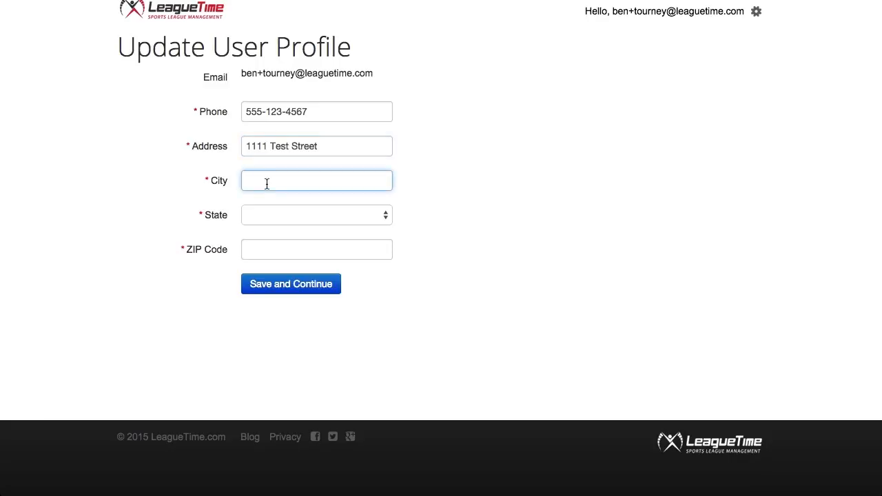
pyautogui.write('Cincinnati')
# Set the state to Ohio, fill in the ZIP code, and save the profile
pyautogui.press('Tab')
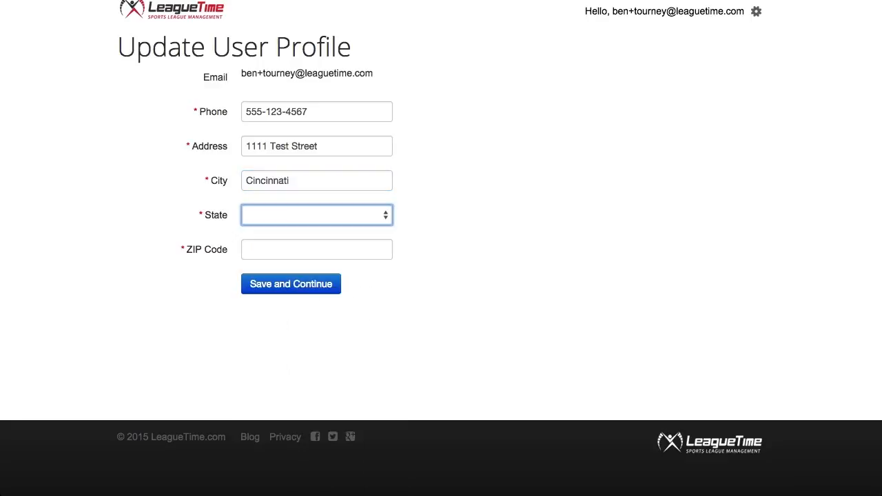
pyautogui.press('o')
pyautogui.press('Tab')
pyautogui.write('452')
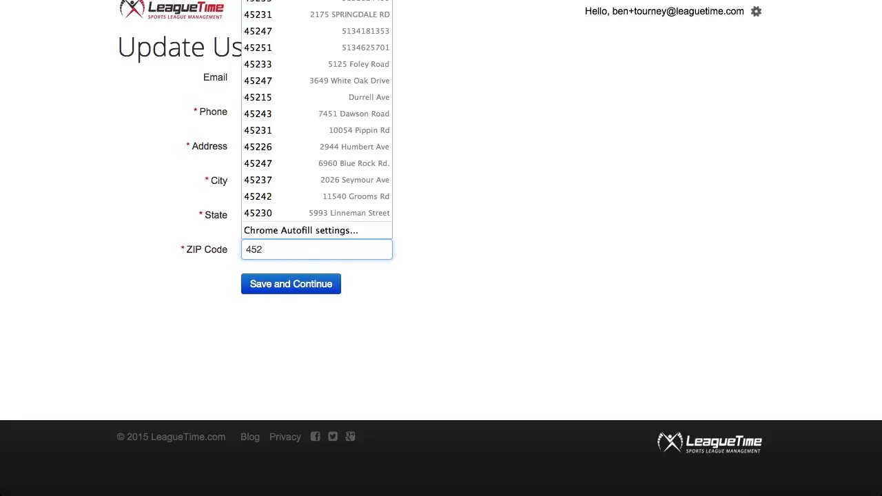
pyautogui.write('52')
pyautogui.click(254, 270)
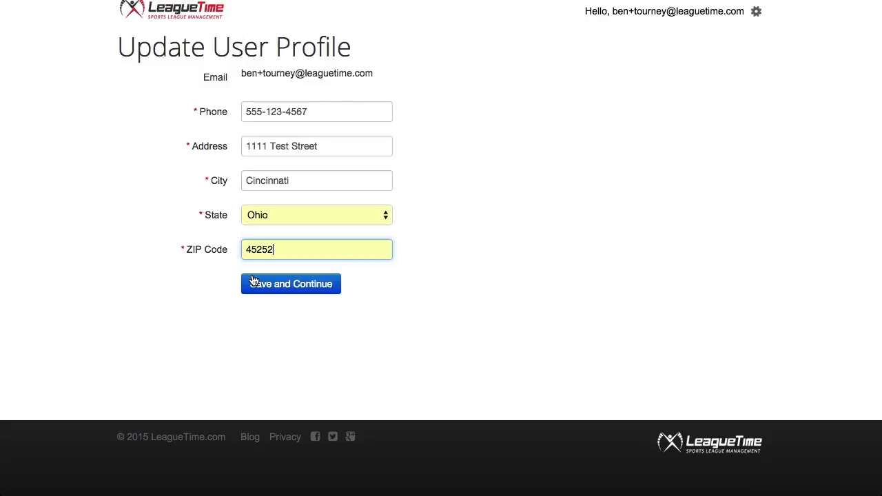
pyautogui.click(281, 291)
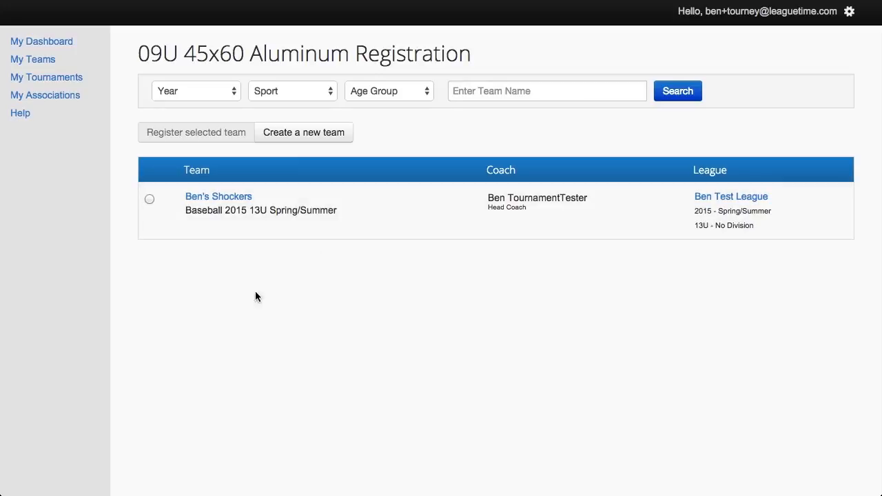
# Register the existing 13U team for the 09U 45x60 Aluminum event and go to its Teams page
pyautogui.click(150, 199)
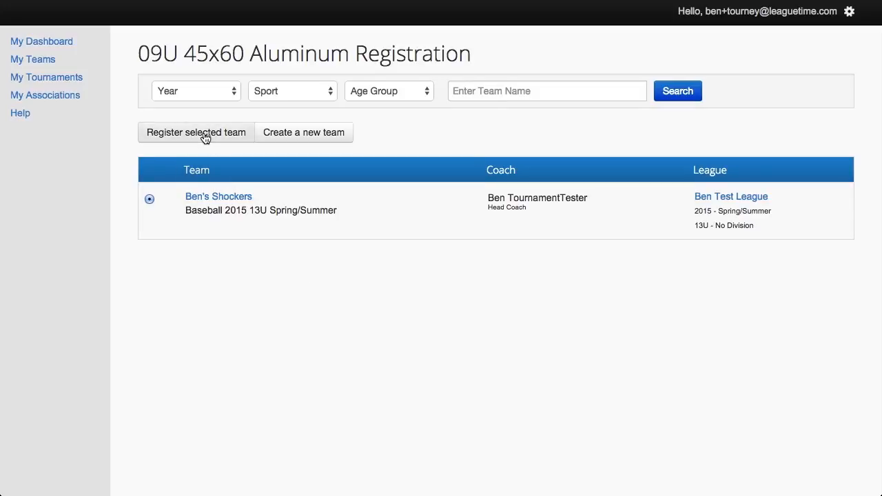
pyautogui.click(204, 135)
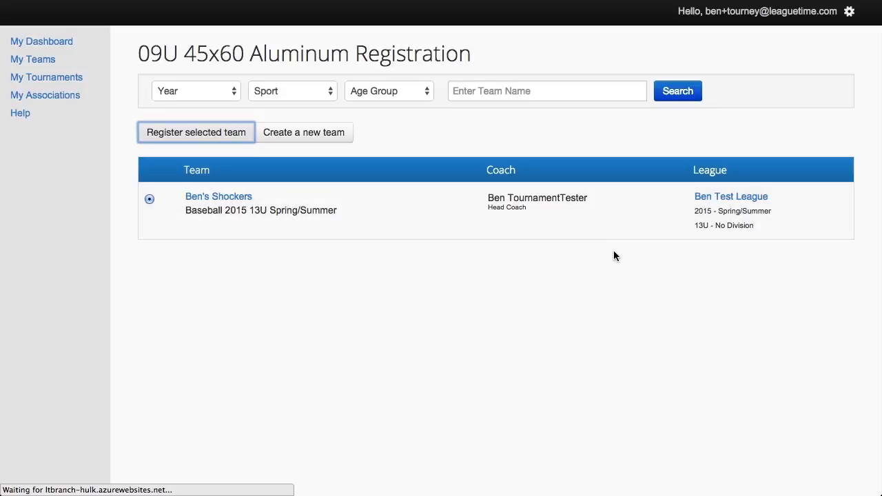
pyautogui.click(720, 200)
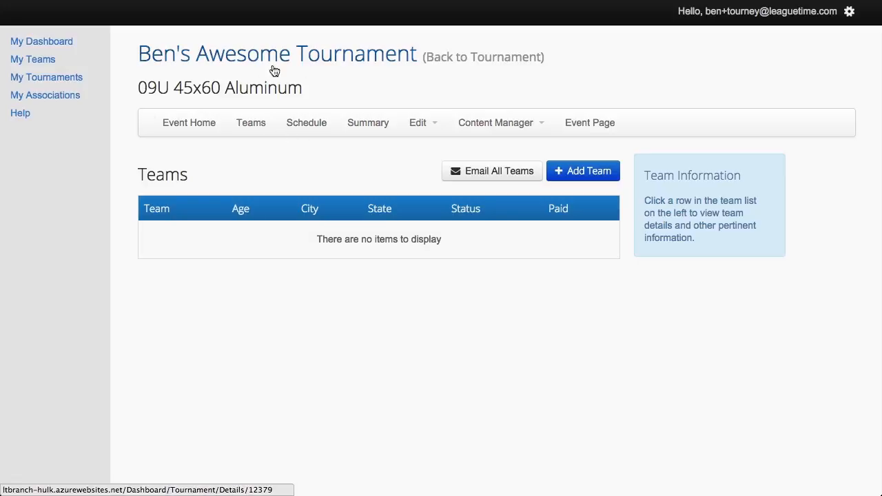
# Reload the 09U Teams list, view Ben's Shockers (13U) details, and start adding another team
pyautogui.press('super+r')
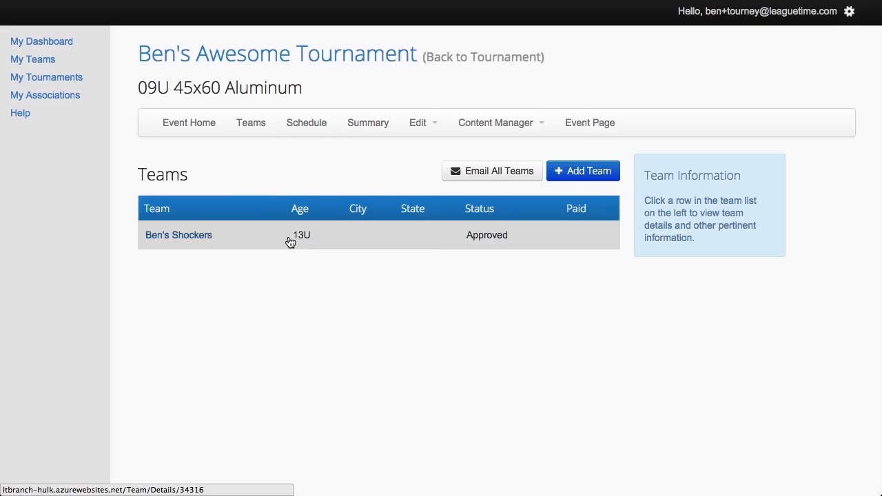
pyautogui.click(337, 234)
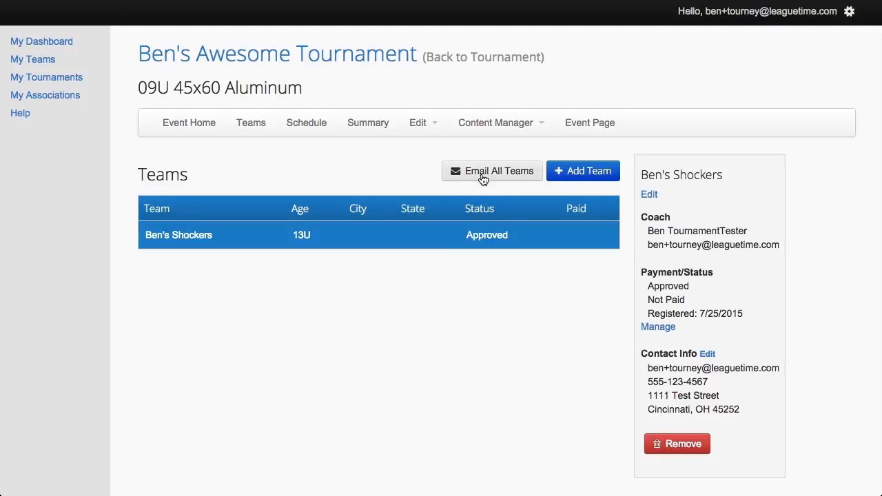
pyautogui.click(582, 172)
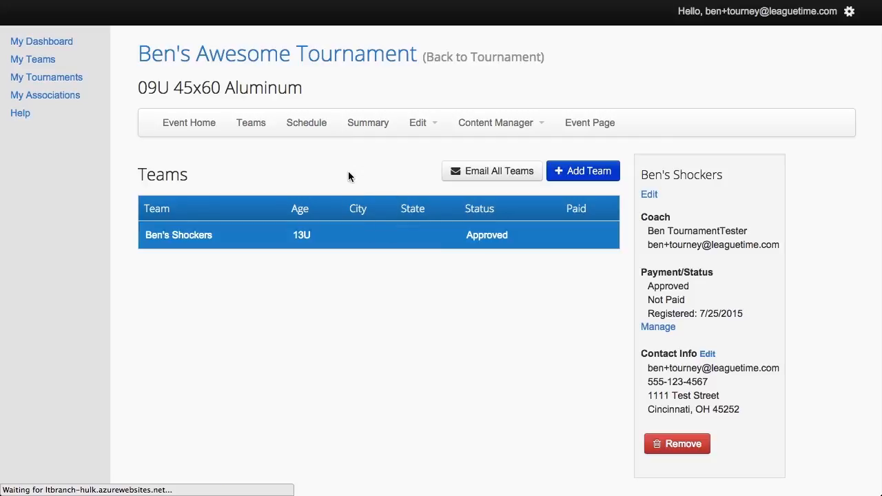
# Create team 'Bens Team 2' with the coach's name and suggested e-mail address, and save it
pyautogui.click(309, 168)
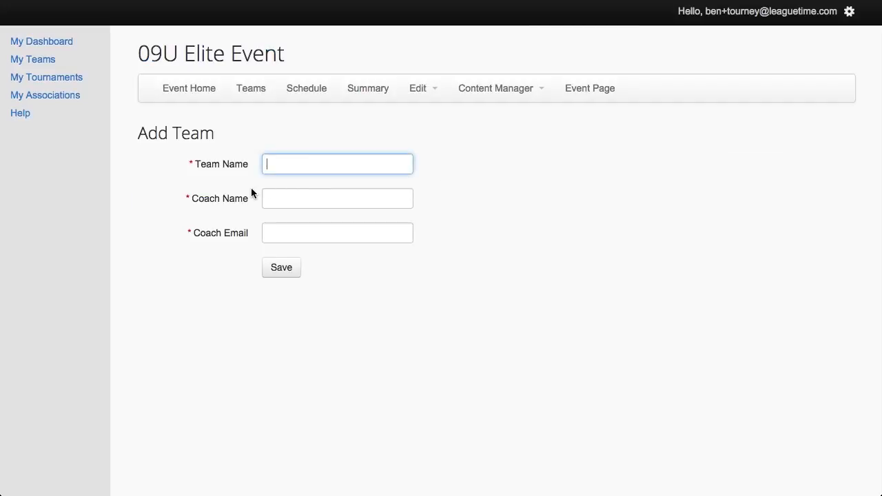
pyautogui.write('B')
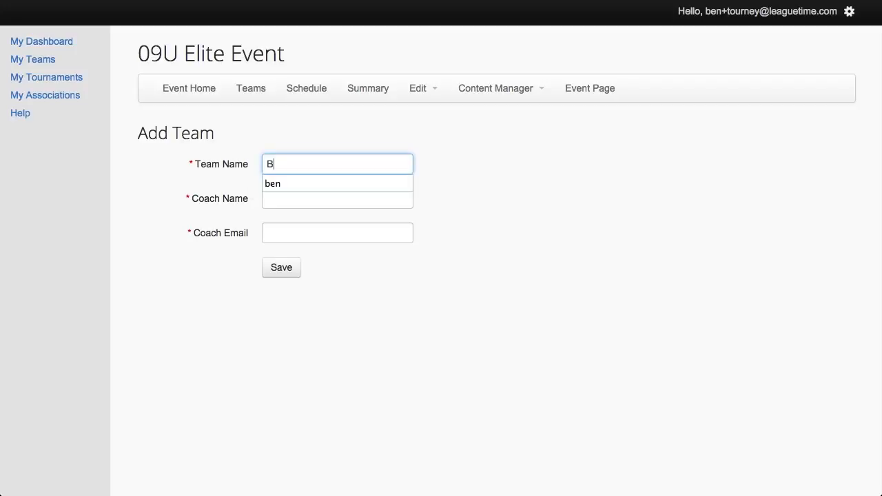
pyautogui.write('ens Team')
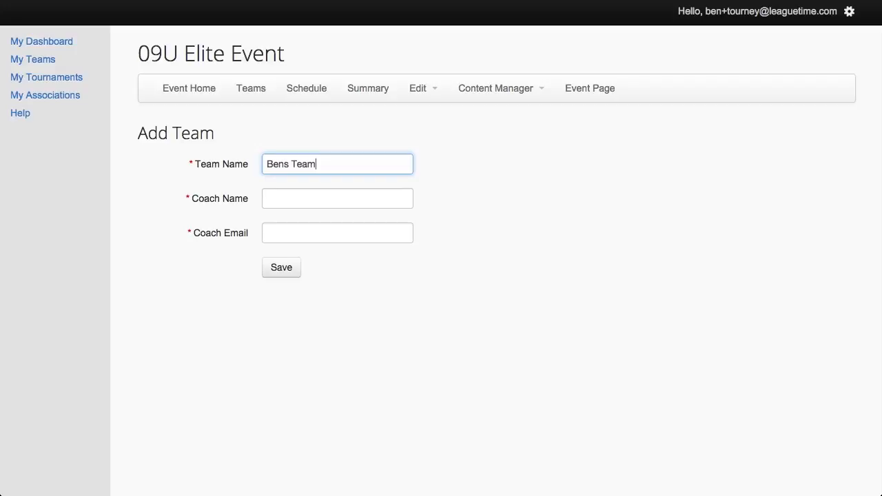
pyautogui.press('Tab')
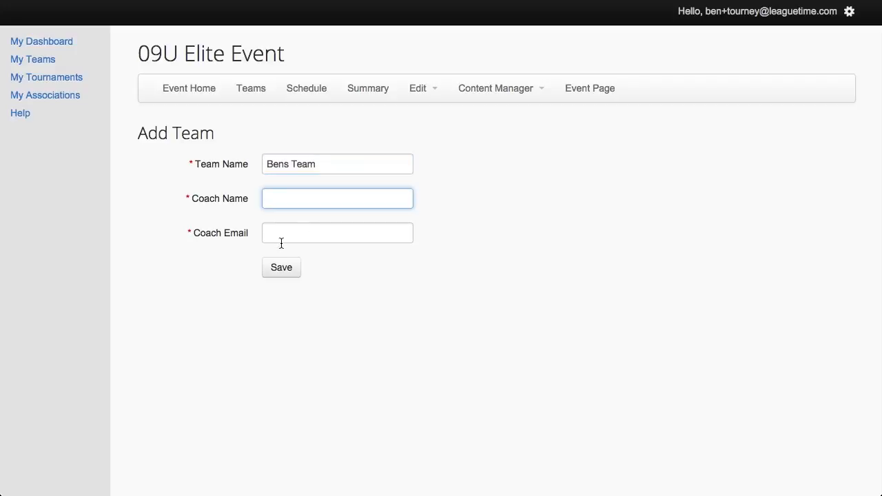
pyautogui.click(324, 165)
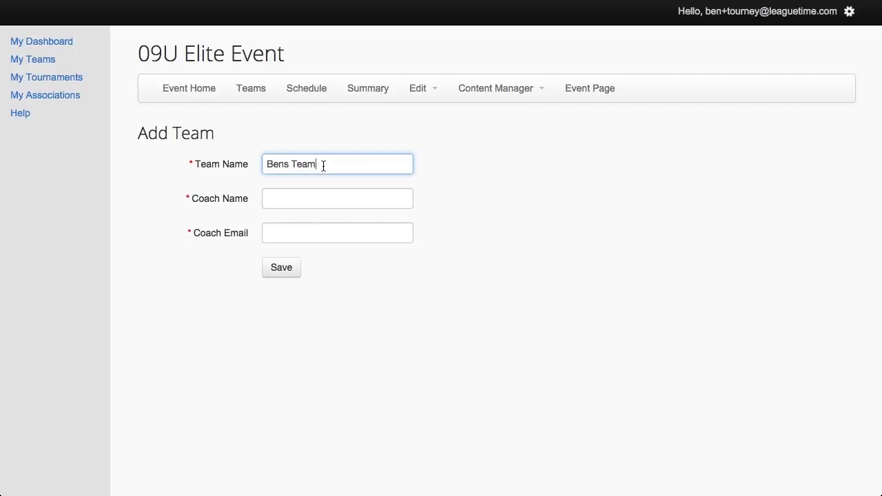
pyautogui.write('2')
pyautogui.click(300, 191)
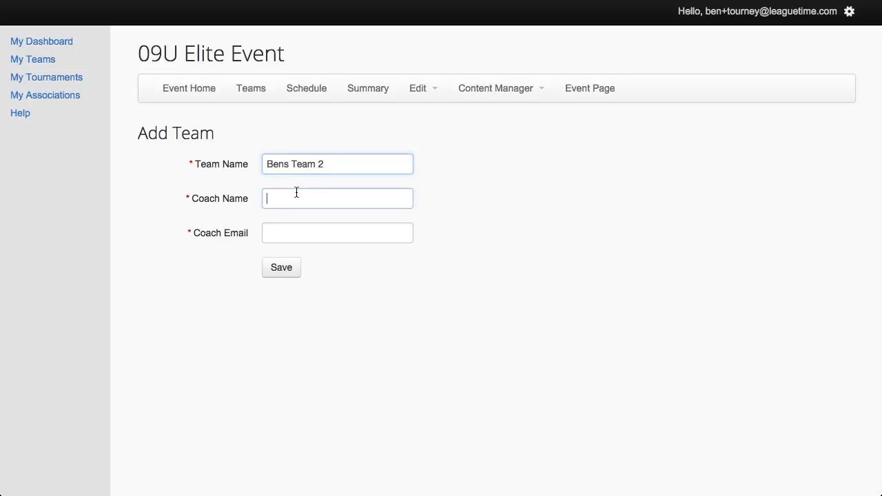
pyautogui.write('ben')
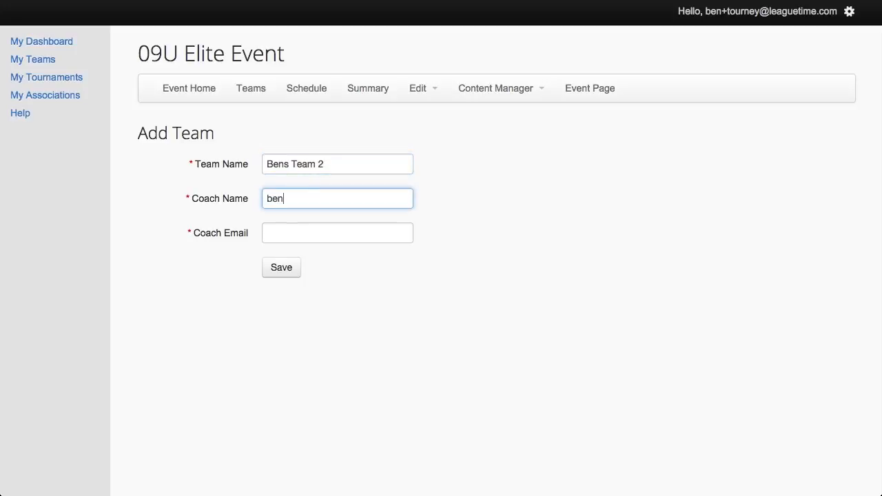
pyautogui.click(292, 233)
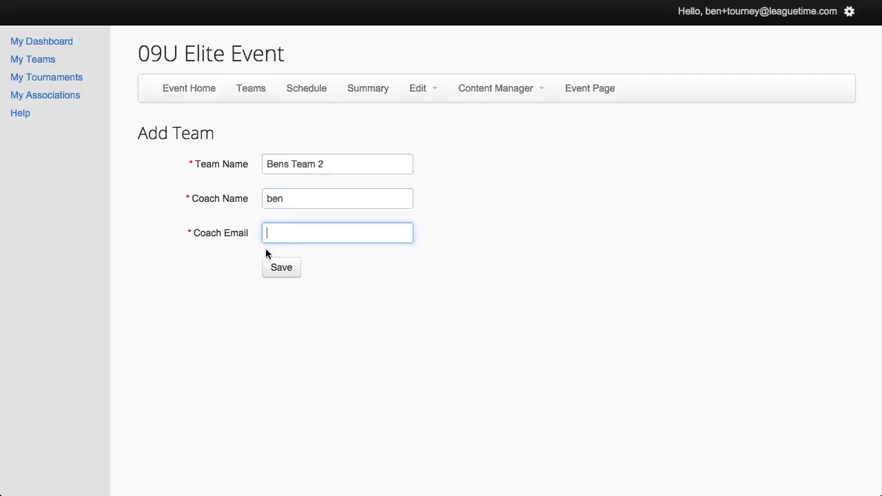
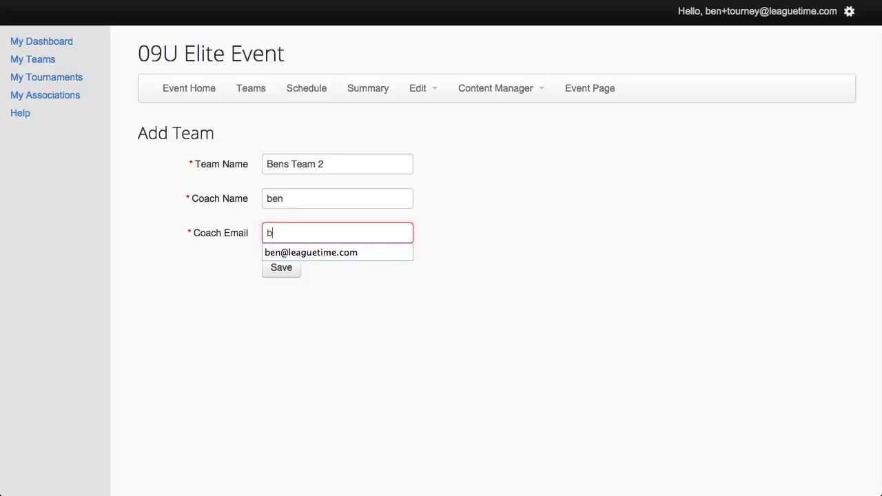
pyautogui.click(322, 253)
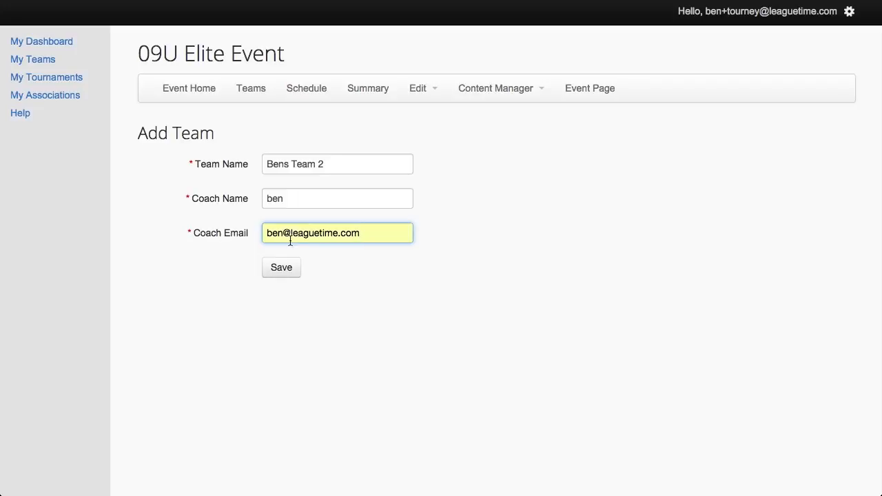
pyautogui.click(292, 272)
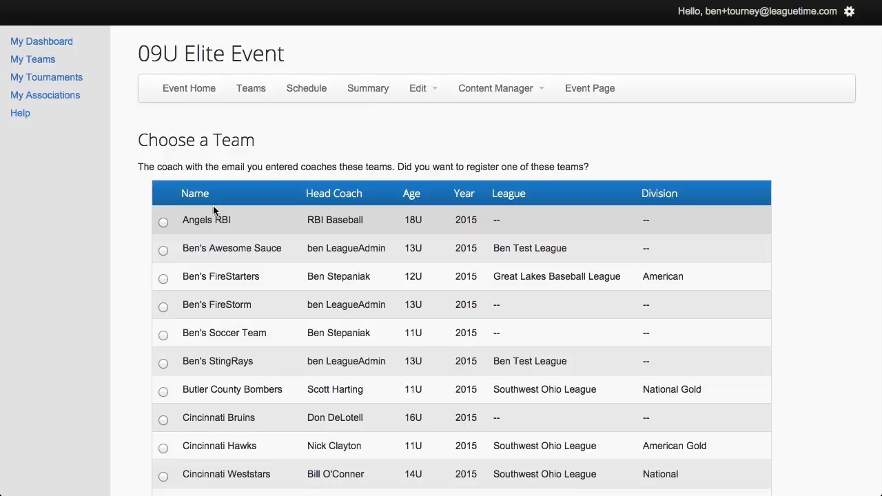
# Choose the 12U Great Lakes Baseball League team, Ben's FireStarters, and register it for the event
pyautogui.scroll(-2, 213, 207)
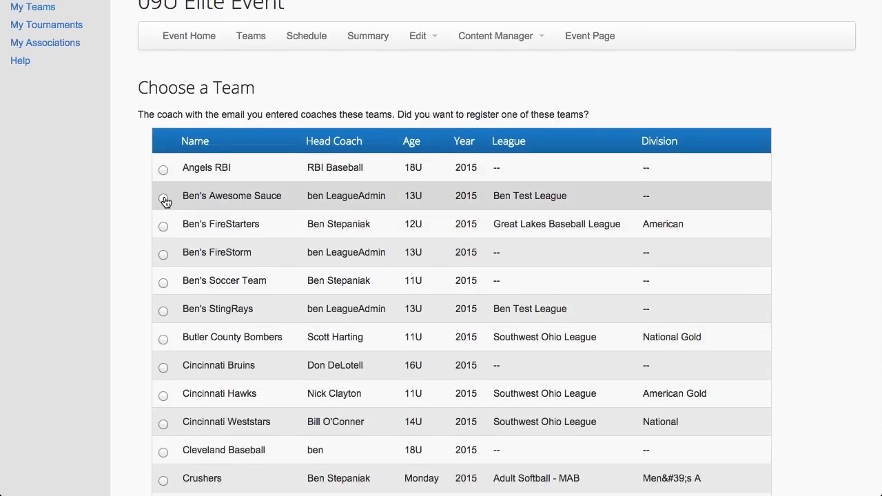
pyautogui.click(164, 229)
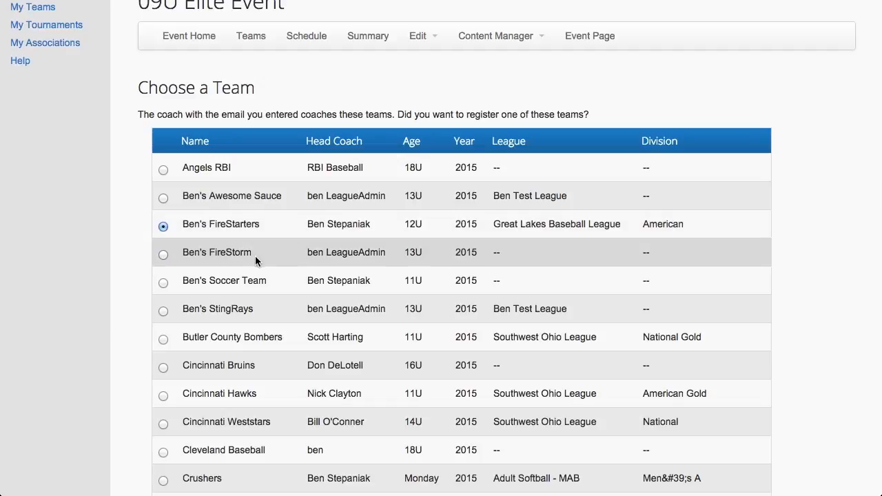
pyautogui.scroll(1, 252, 182)
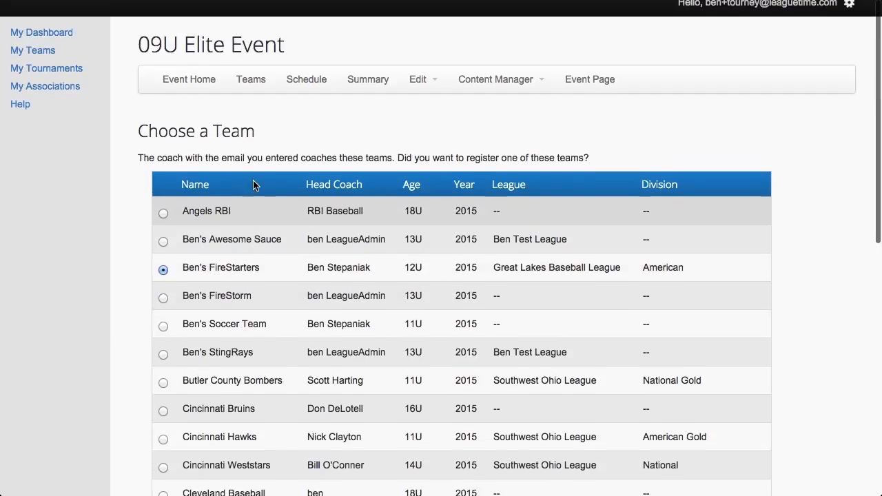
pyautogui.scroll(-10, 253, 184)
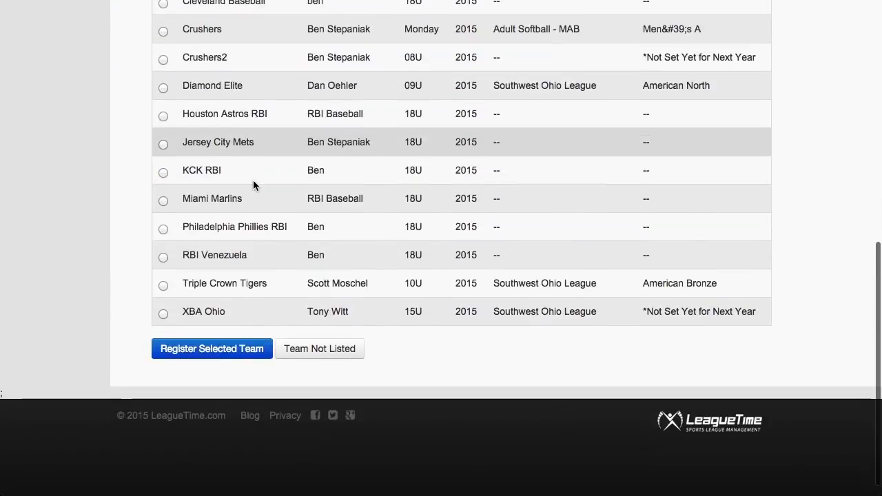
pyautogui.scroll(-1, 253, 185)
pyautogui.click(223, 331)
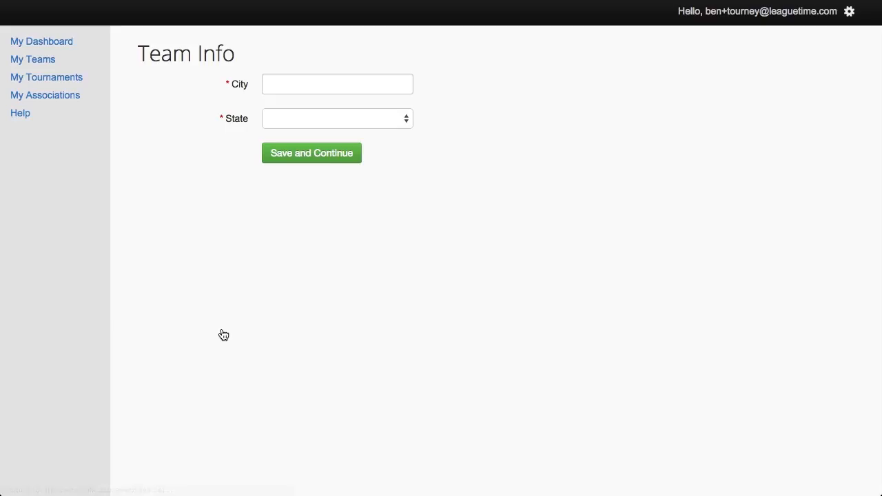
# Set the team's city to Hamilton and state to Ohio, then save team and contact info
pyautogui.click(311, 89)
pyautogui.write('Hamilton')
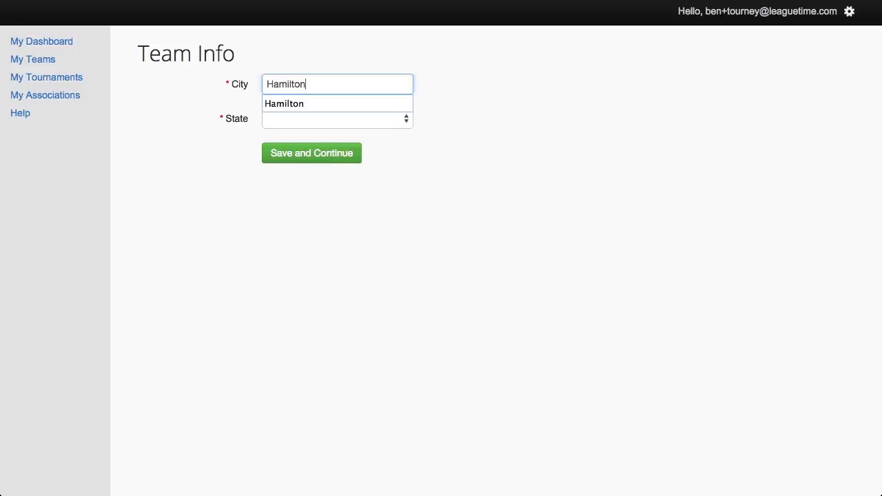
pyautogui.press('Tab')
pyautogui.press('o')
pyautogui.click(319, 155)
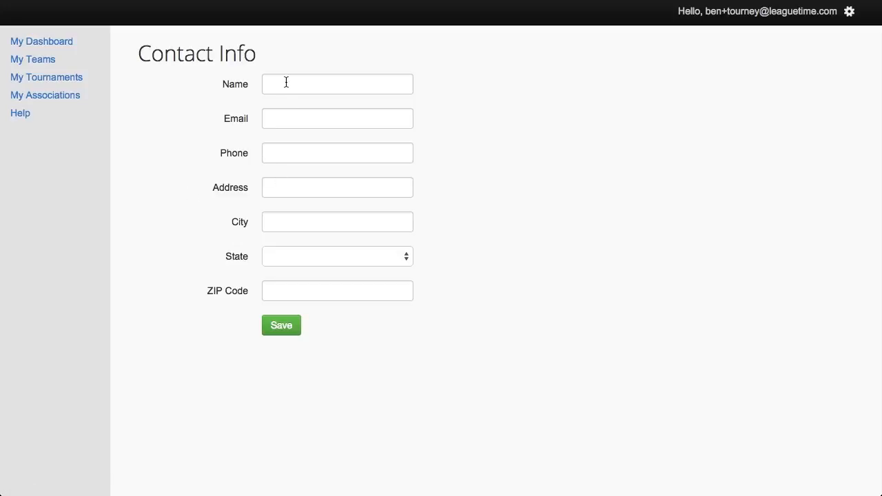
pyautogui.click(286, 327)
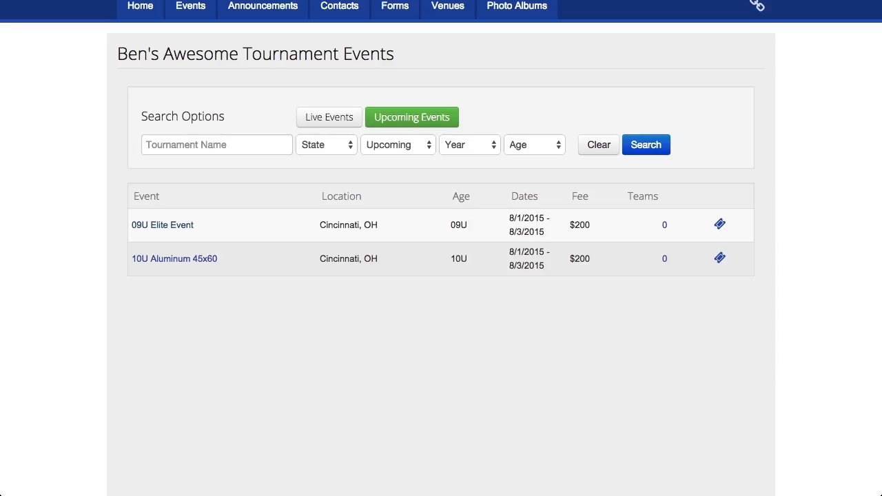
# Scroll to the top of the public events page and open the 09U Elite Event
pyautogui.scroll(3, 270, 177)
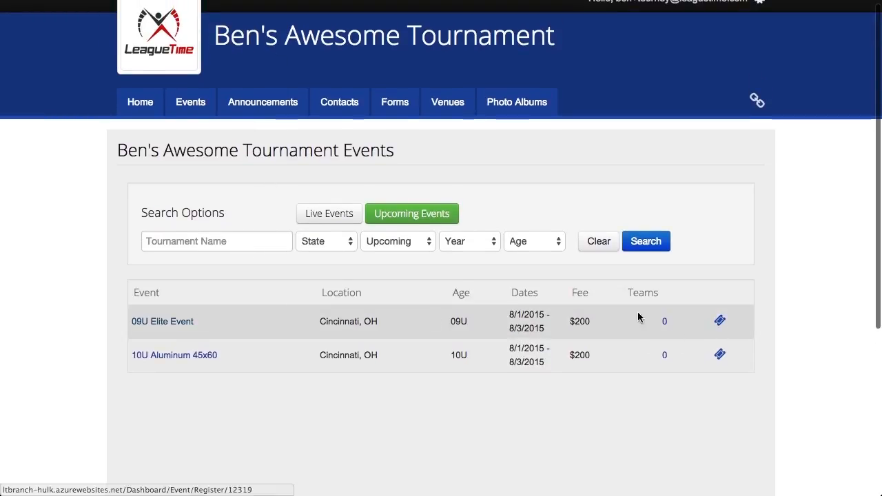
pyautogui.click(697, 332)
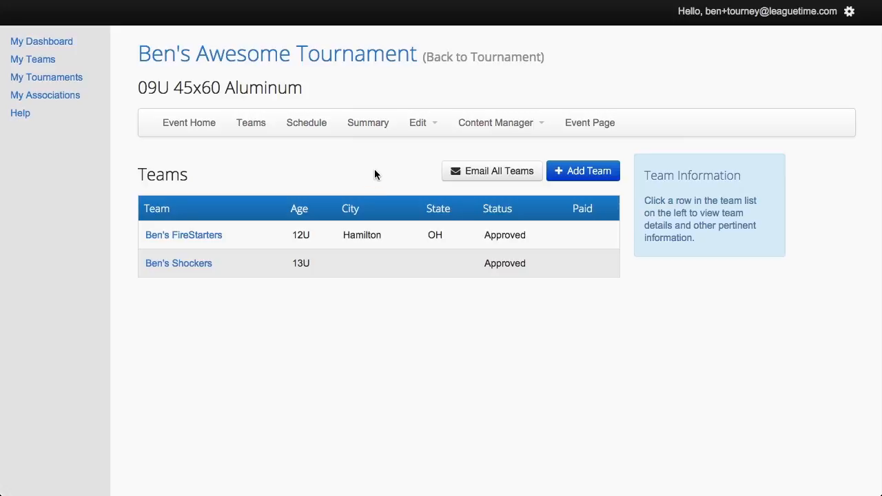
# View the 13U team's details, then return to the tournament dashboard
pyautogui.click(384, 266)
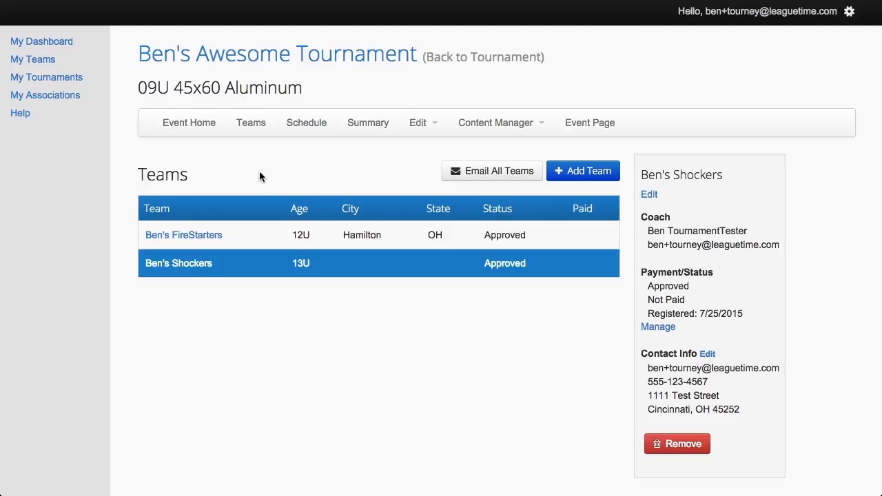
pyautogui.click(232, 59)
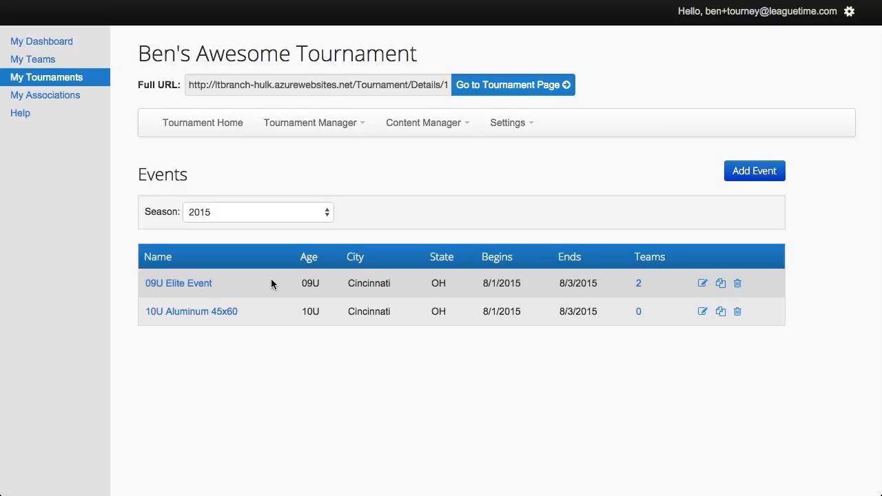
# Open the 09U Elite Event's teams, check Who is Playing, then return to its admin Teams page
pyautogui.click(638, 285)
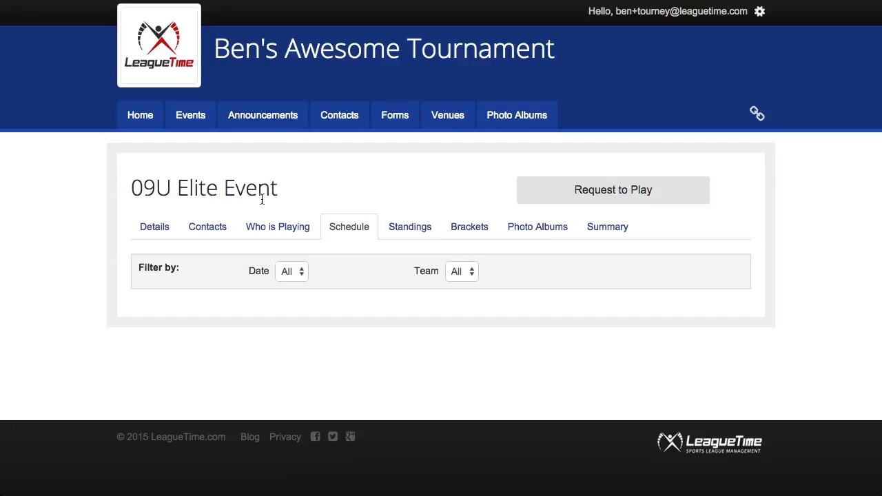
pyautogui.click(278, 234)
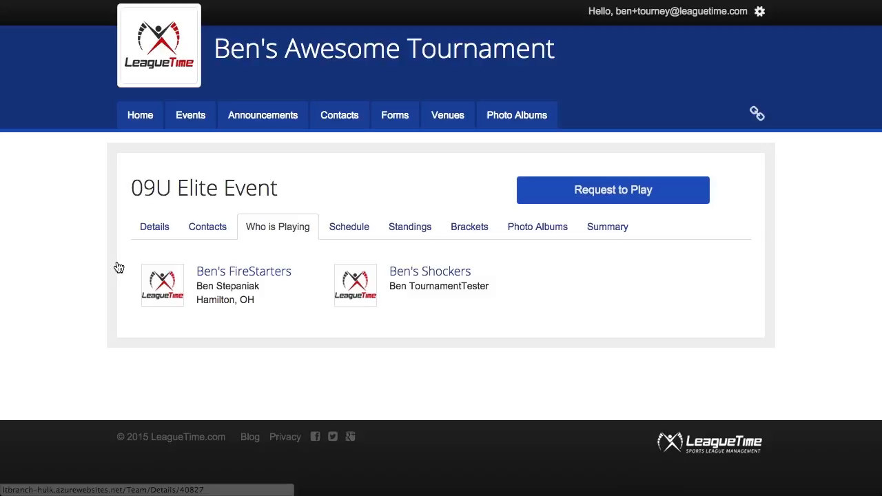
pyautogui.scroll(-1, 116, 260)
pyautogui.scroll(-1, 116, 261)
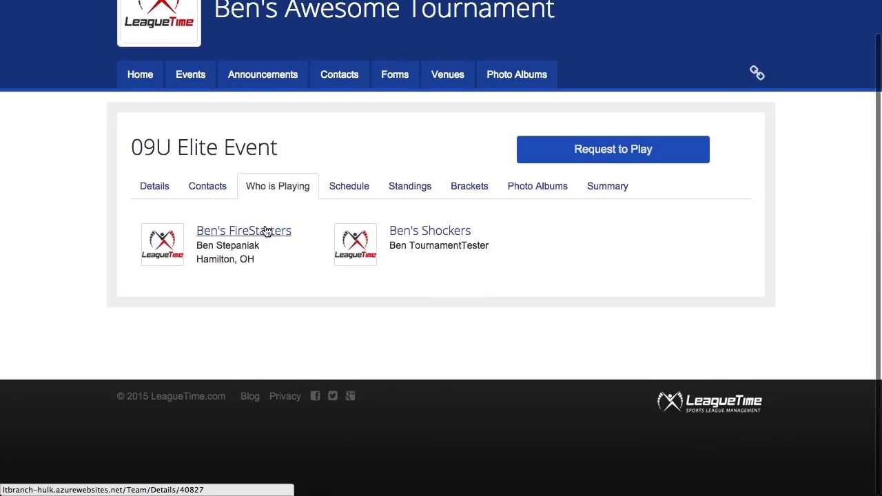
pyautogui.click(351, 190)
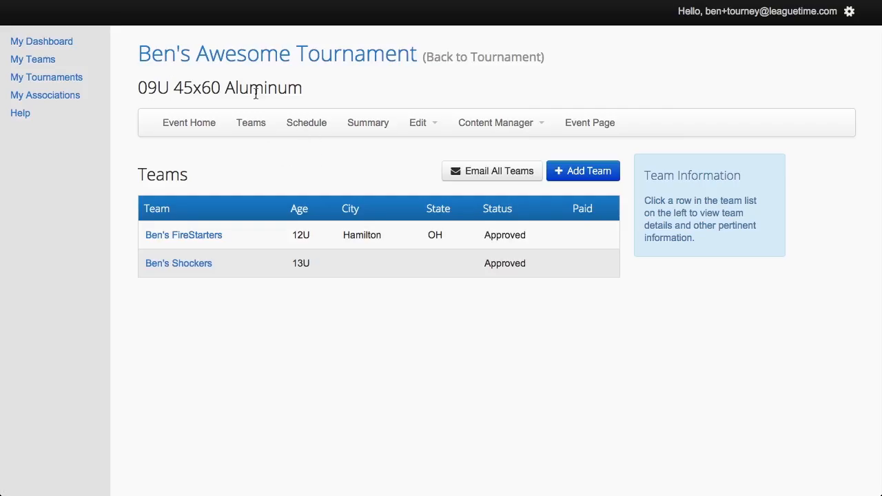
# Go to the 09U event's Schedule and begin adding a single game
pyautogui.click(311, 130)
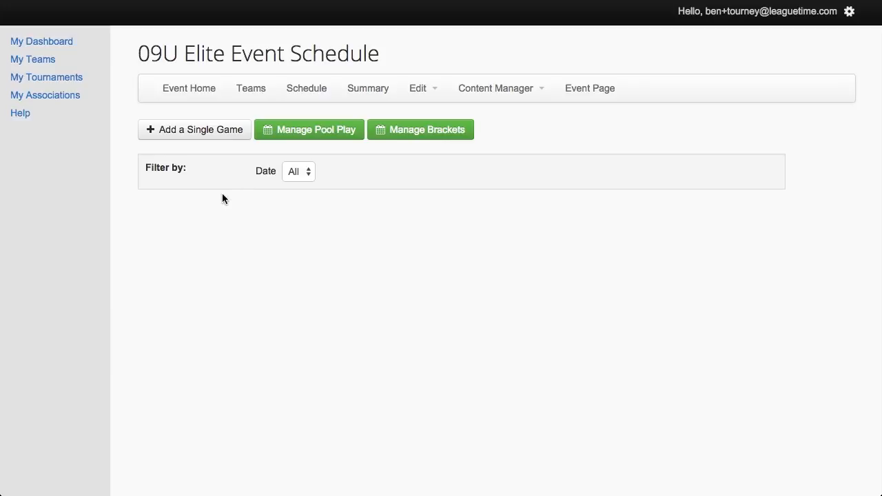
pyautogui.click(199, 136)
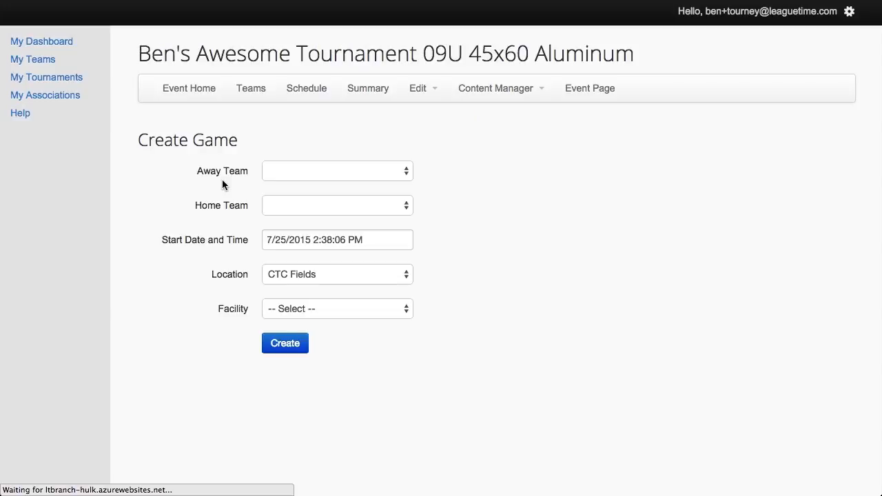
# Make Ben's FireStarters the away team and Ben's Shockers the home team
pyautogui.click(299, 173)
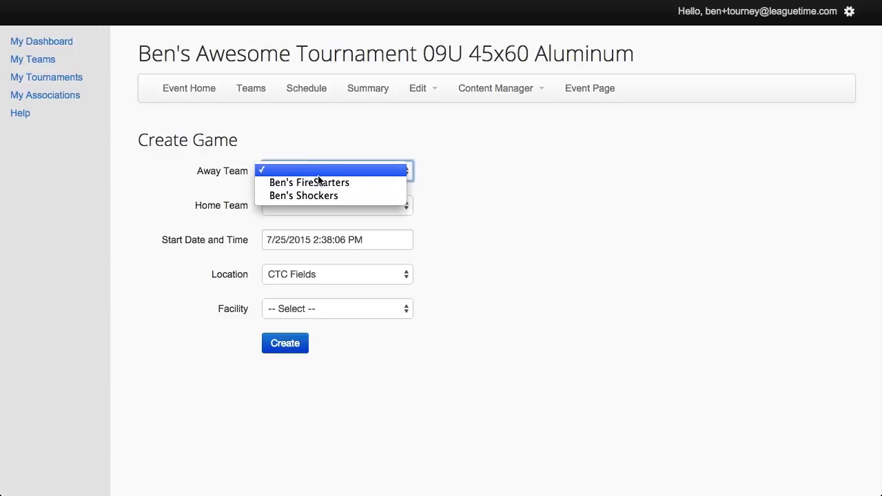
pyautogui.click(320, 184)
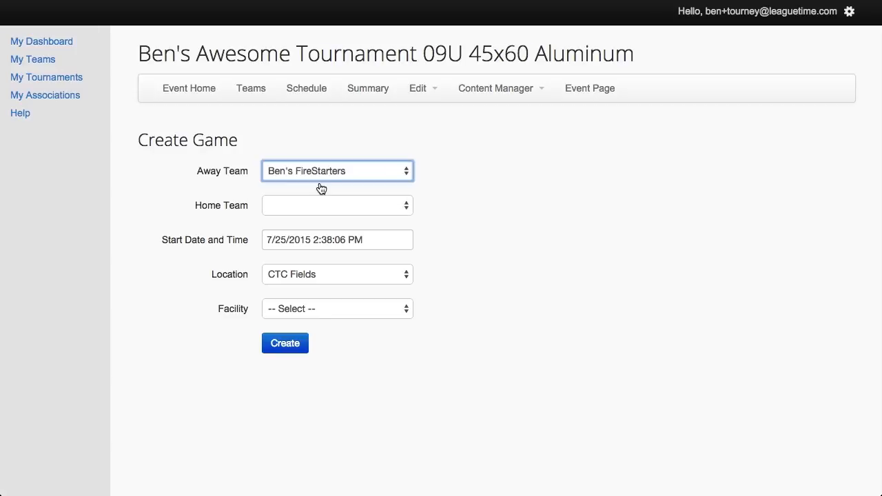
pyautogui.click(318, 208)
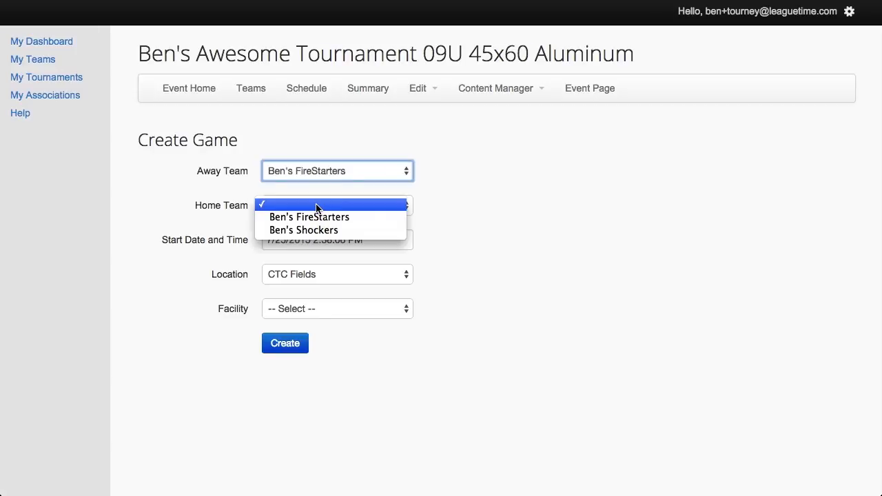
pyautogui.click(316, 229)
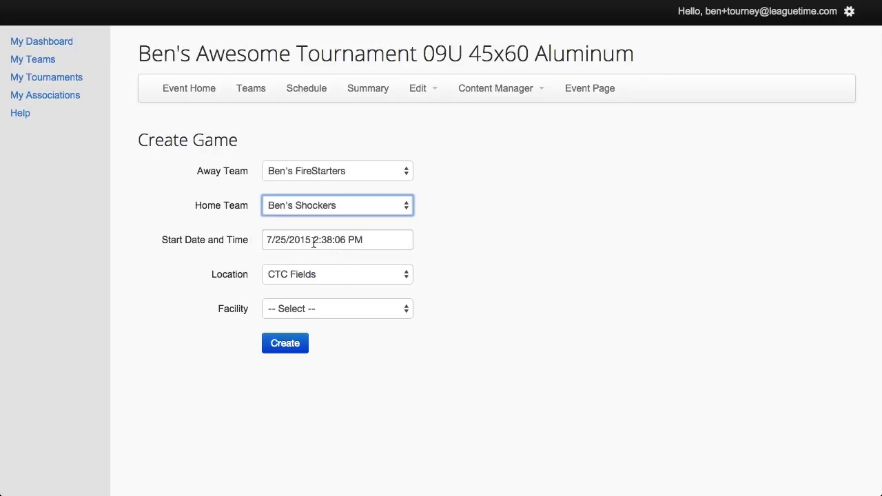
# Set the game's start to 08/01/2015 at 04:00 pm
pyautogui.click(350, 241)
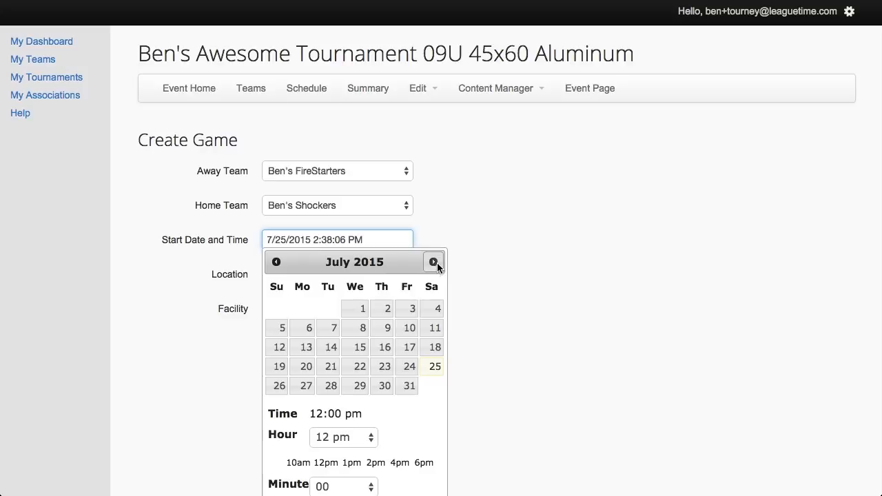
pyautogui.click(434, 262)
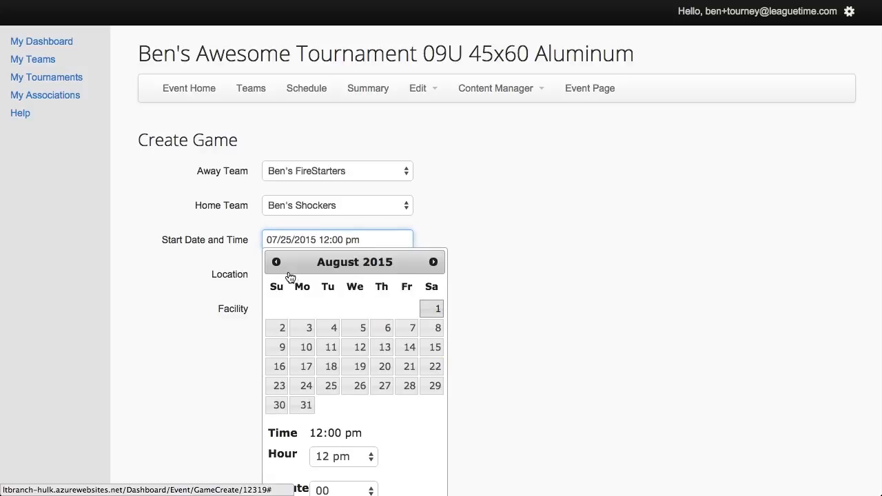
pyautogui.click(336, 241)
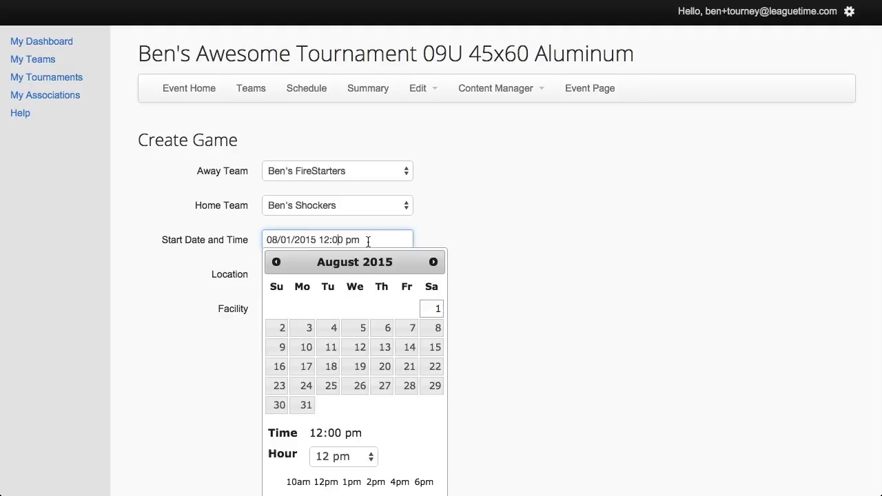
pyautogui.scroll(-1, 382, 431)
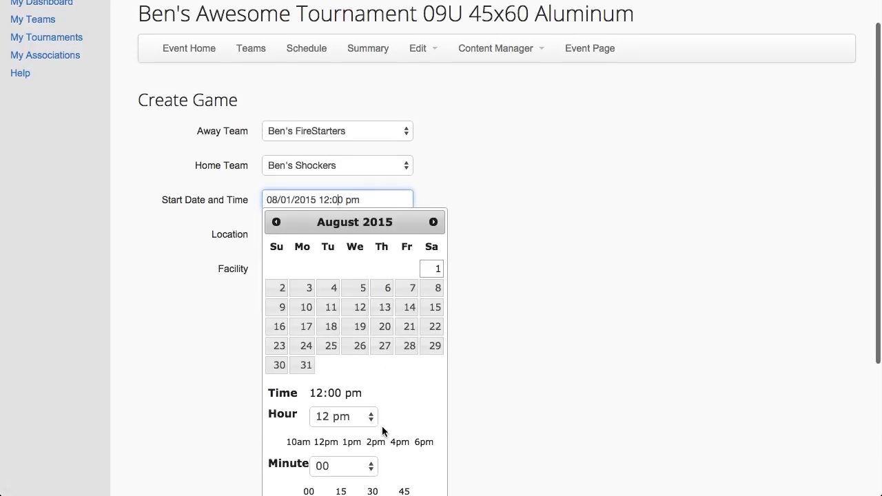
pyautogui.click(400, 442)
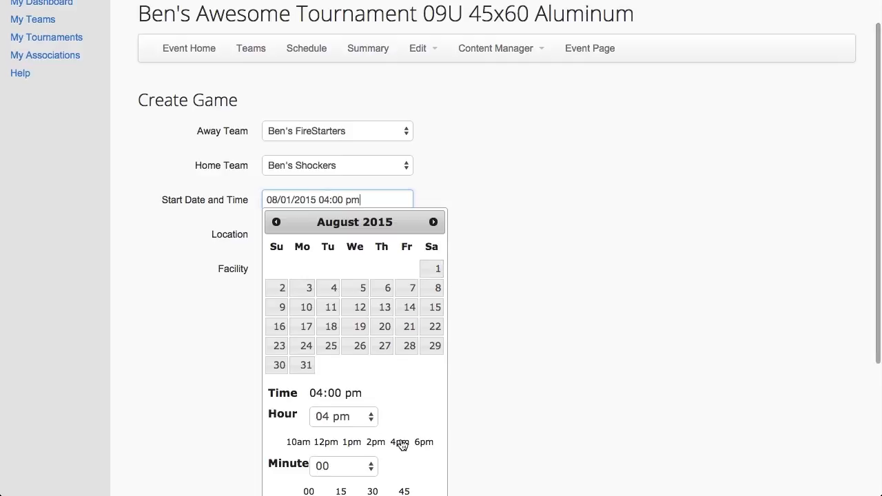
pyautogui.scroll(-2, 415, 383)
pyautogui.scroll(-1, 415, 388)
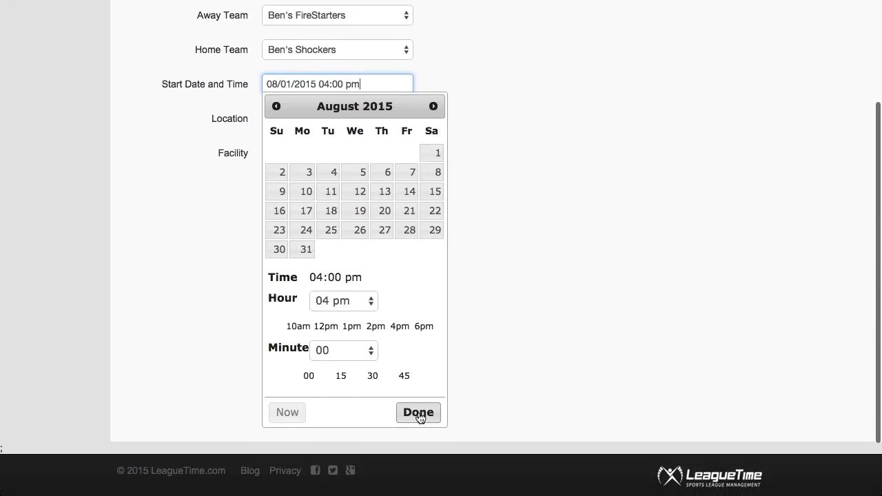
pyautogui.click(418, 412)
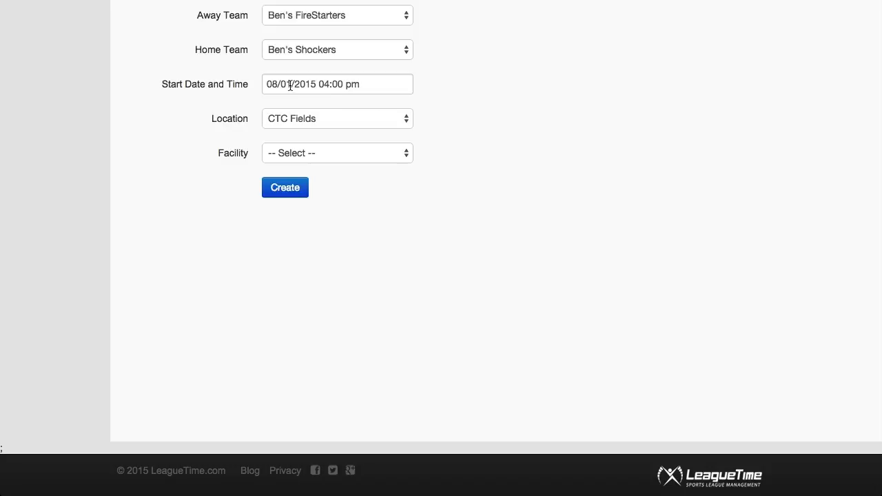
# Keep CTC Fields as the location, assign Field 1, and save the game
pyautogui.click(344, 120)
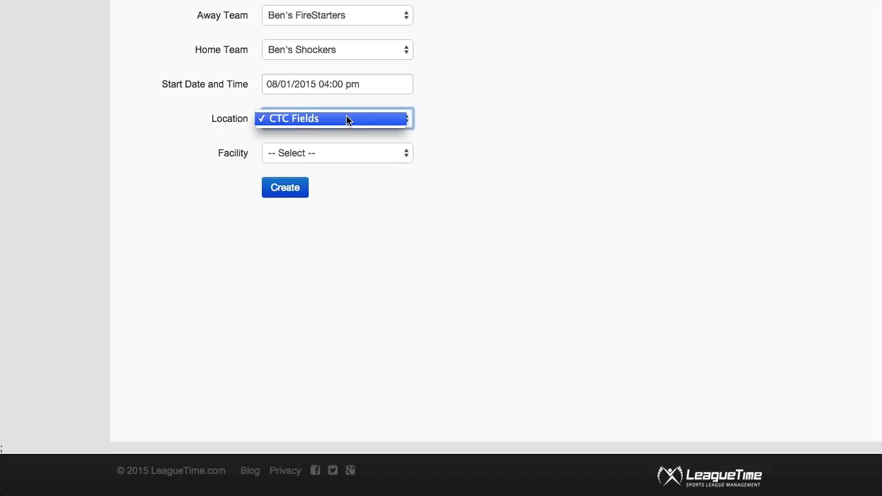
pyautogui.click(432, 122)
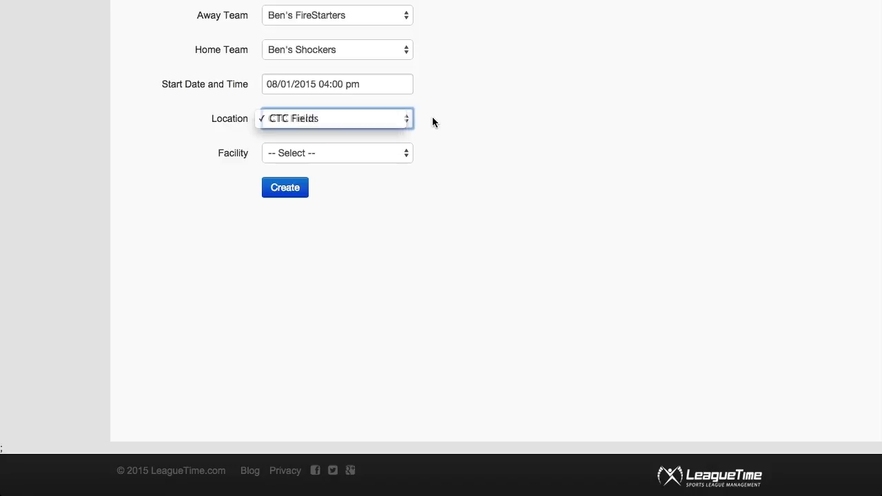
pyautogui.click(305, 158)
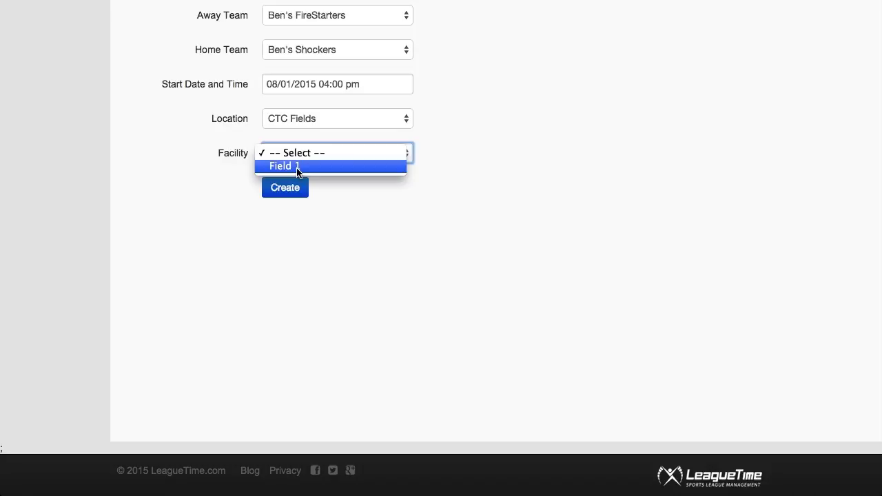
pyautogui.click(297, 171)
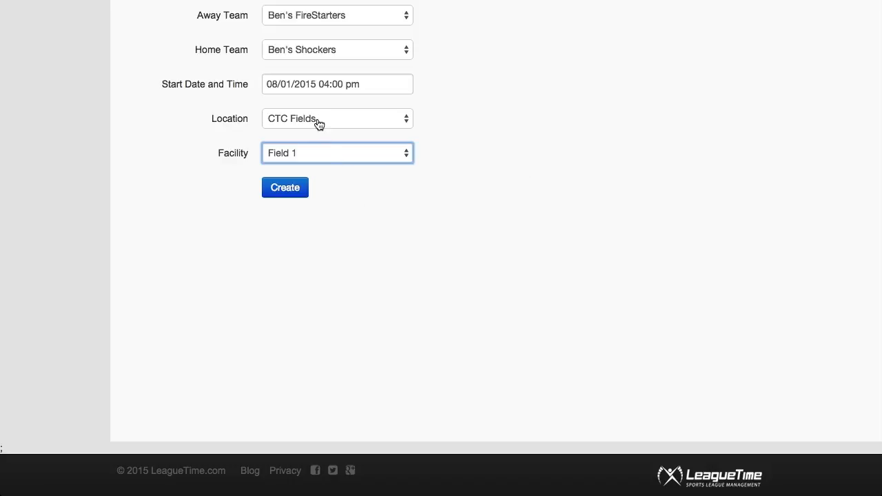
pyautogui.click(350, 178)
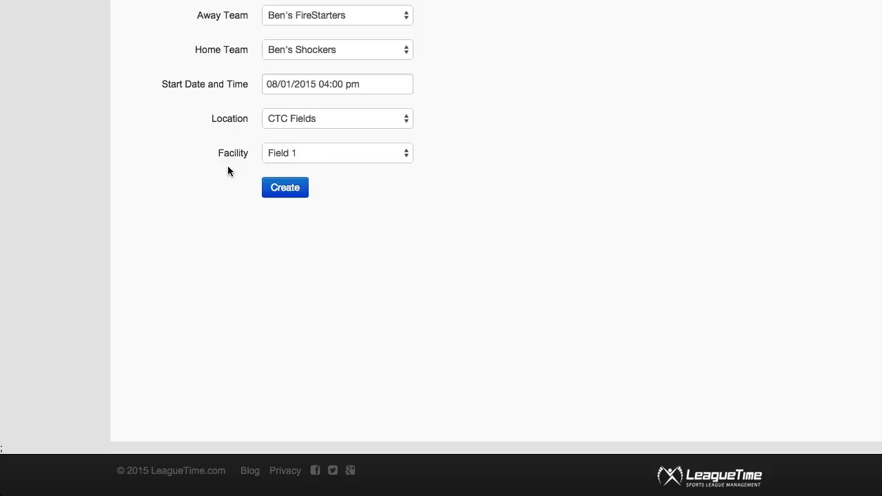
pyautogui.click(289, 194)
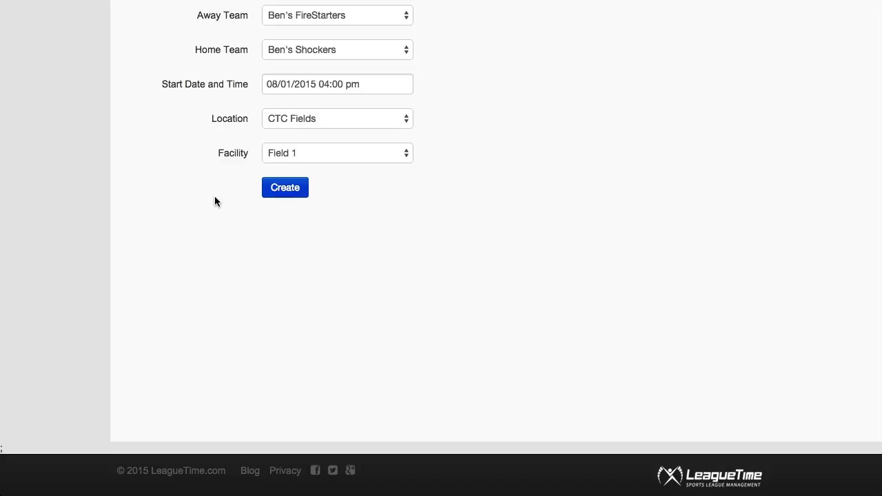
# Save the 4:00 PM FireStarters–Shockers game for Saturday, August 1, 2015 and check it on the schedule
pyautogui.click(282, 288)
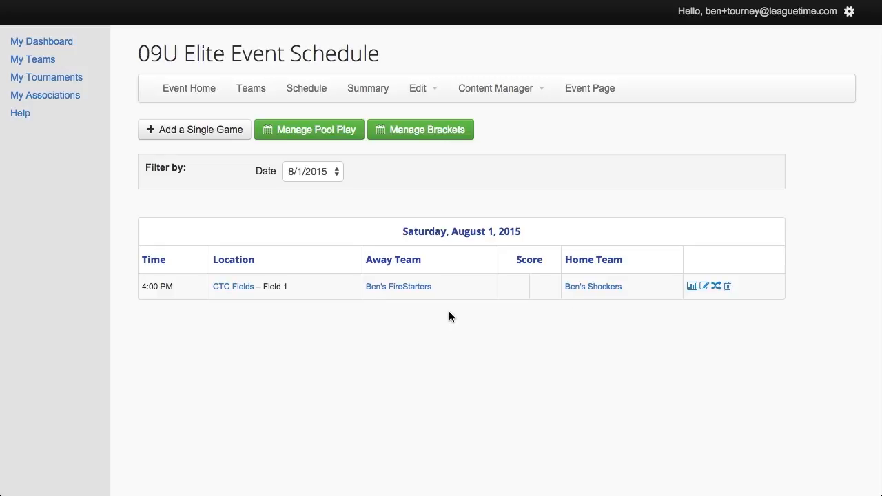
pyautogui.scroll(-2, 359, 316)
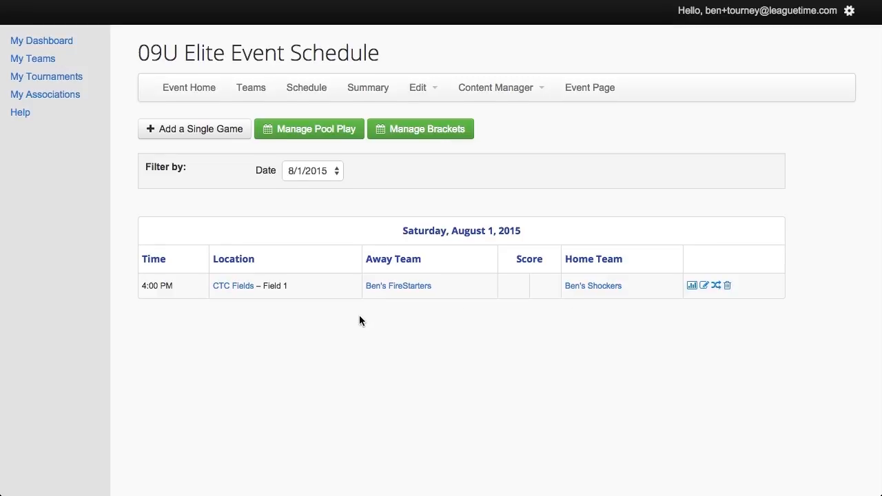
pyautogui.scroll(-2, 359, 315)
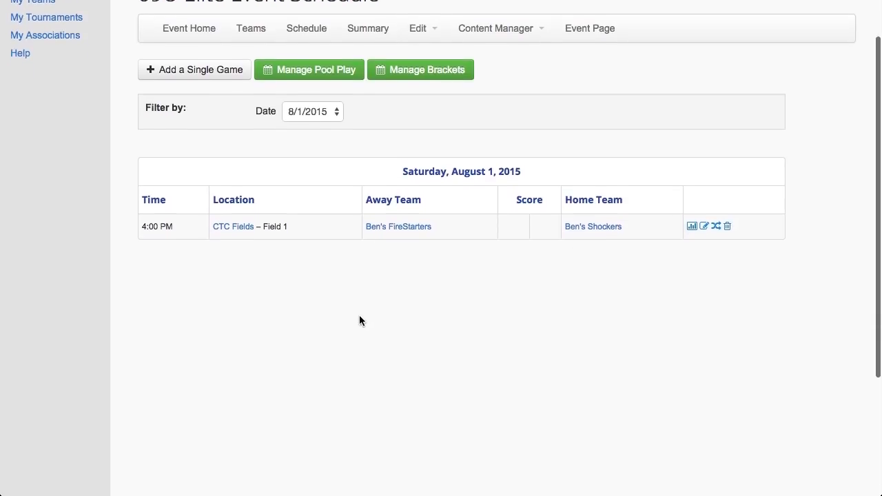
pyautogui.scroll(1, 359, 315)
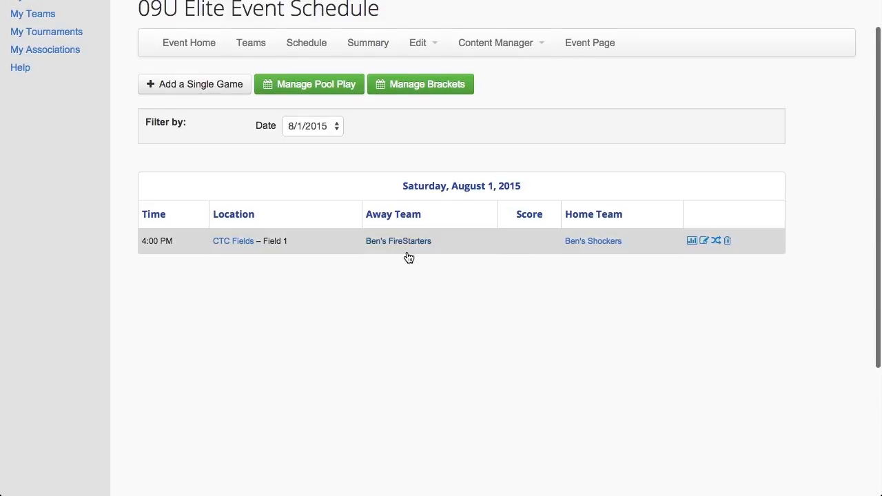
pyautogui.scroll(3, 378, 339)
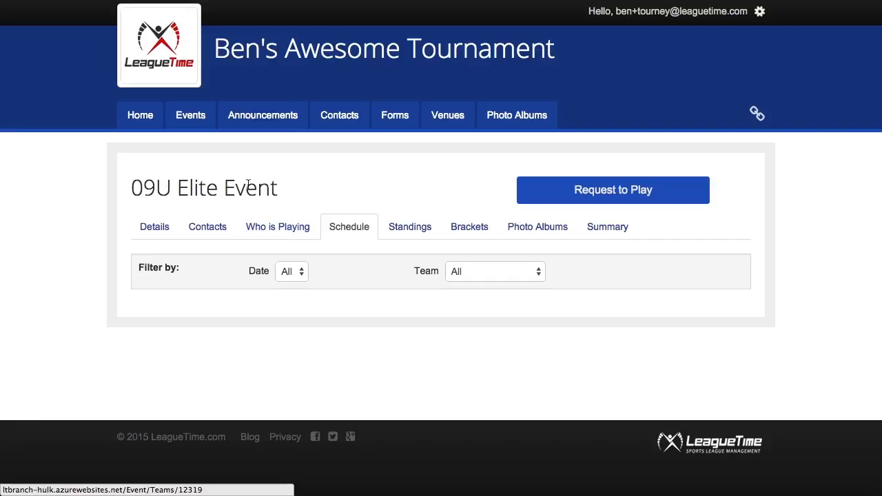
# Browse the public event's teams, its schedule for all teams, and its standings
pyautogui.click(293, 229)
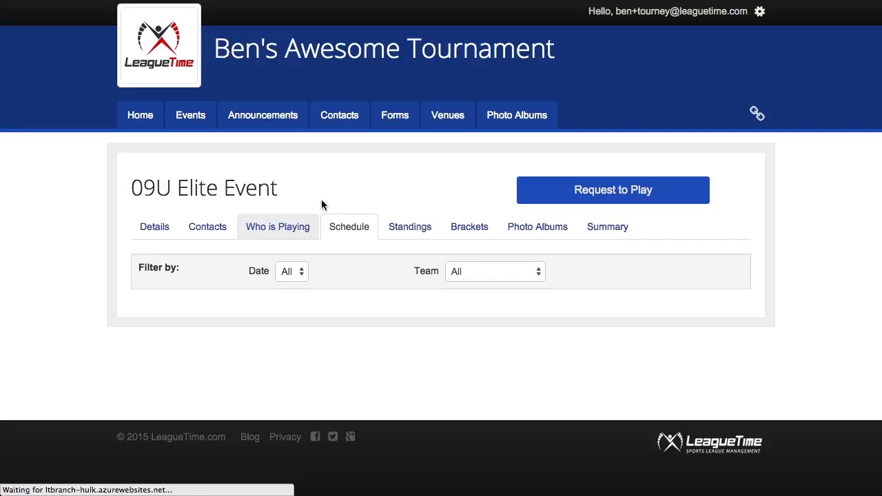
pyautogui.click(351, 232)
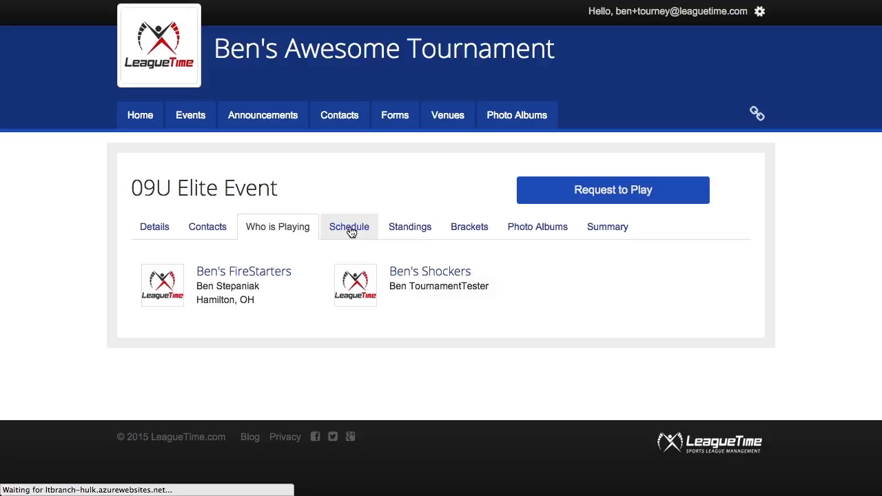
pyautogui.scroll(-2, 350, 263)
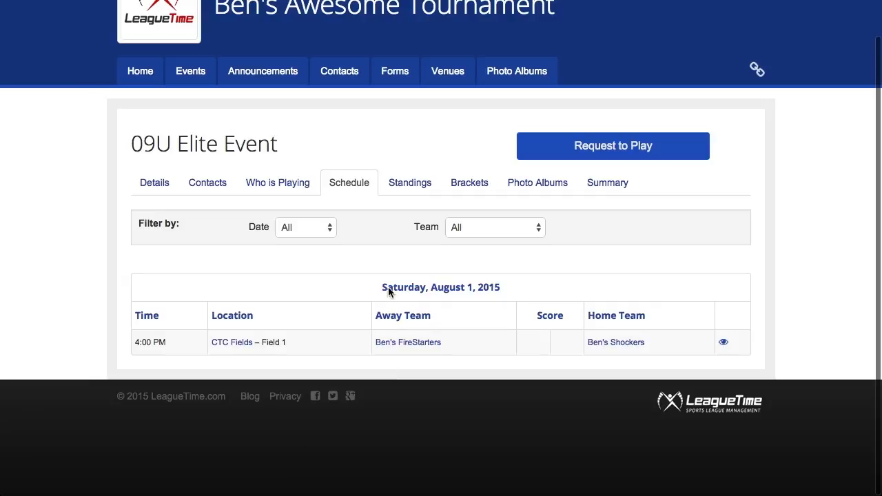
pyautogui.click(474, 234)
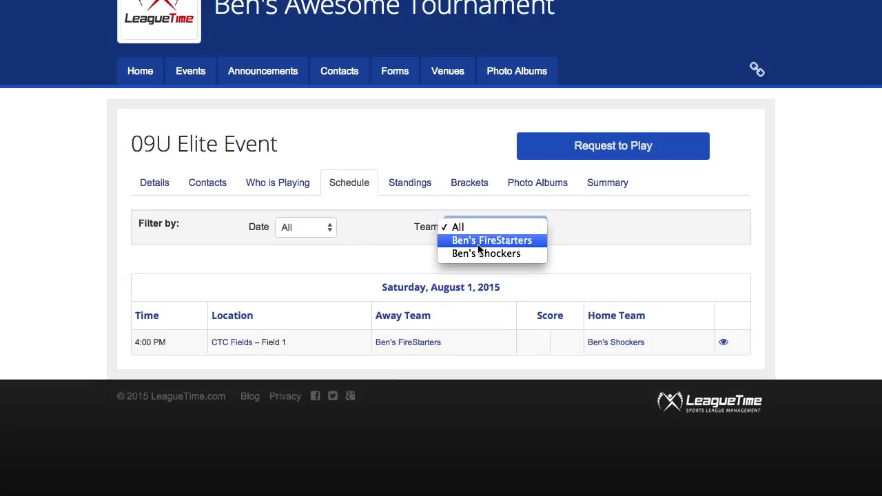
pyautogui.click(383, 256)
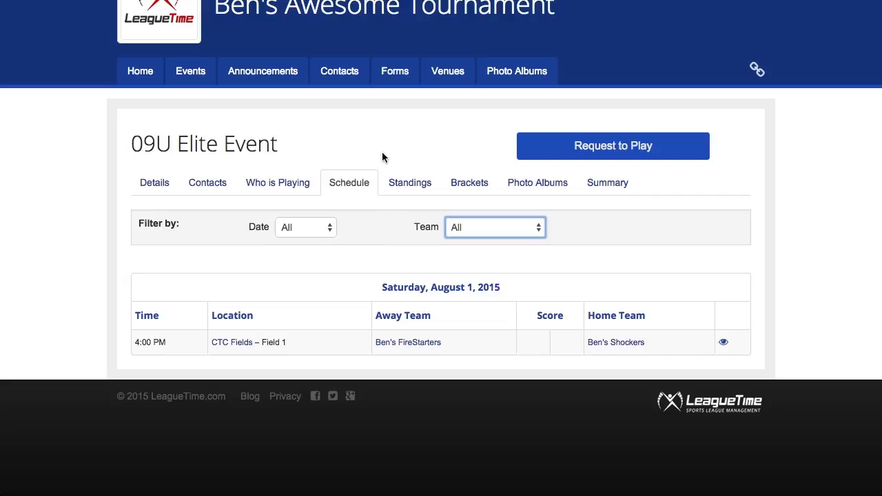
pyautogui.click(404, 182)
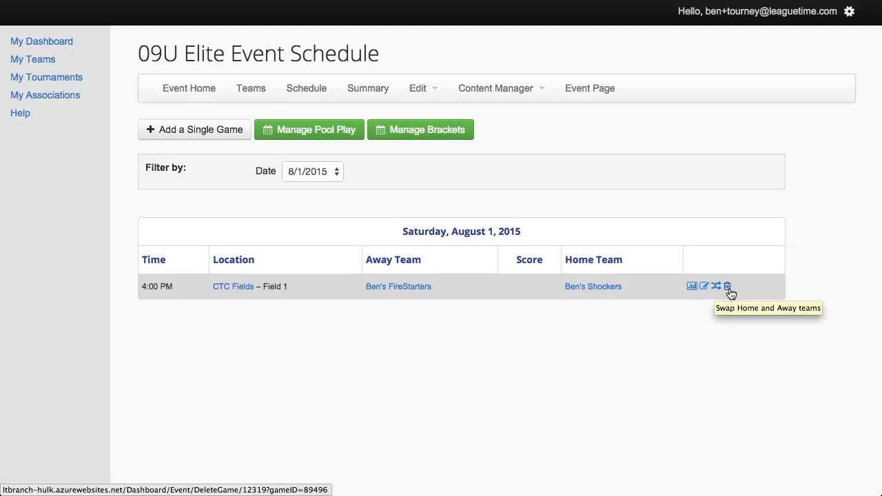
# Enter and save a 10–7 score for Ben's FireStarters over Ben's Shockers in the 4:00 PM game
pyautogui.click(691, 287)
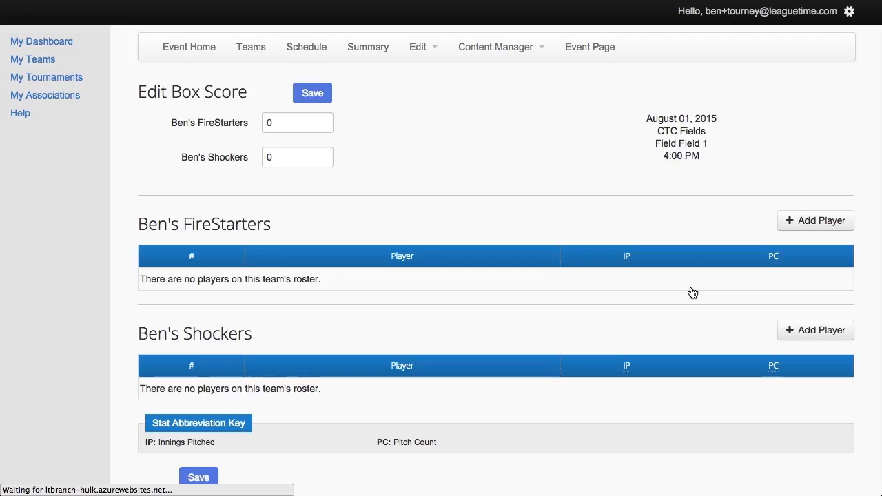
pyautogui.doubleClick(270, 123)
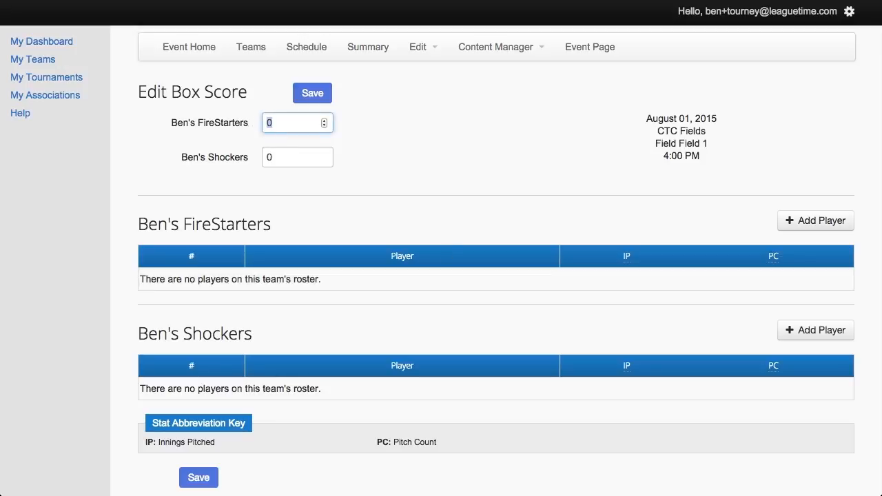
pyautogui.write('10')
pyautogui.click(273, 158)
pyautogui.doubleClick(273, 160)
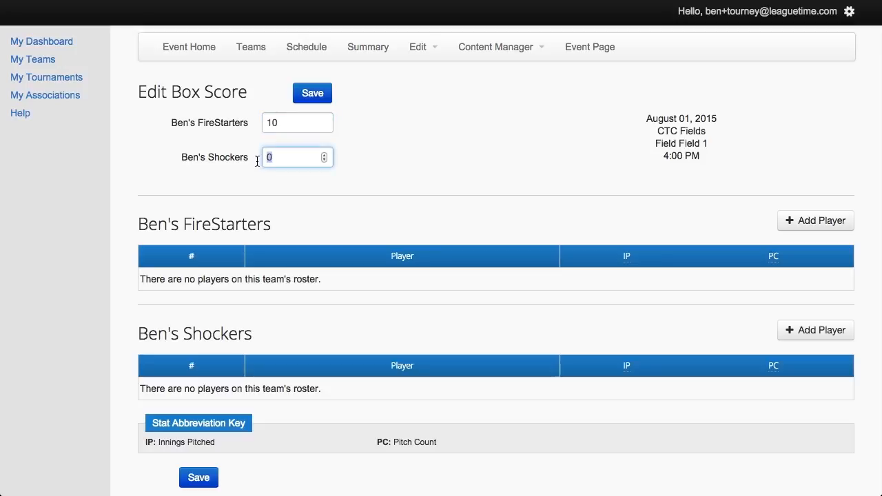
pyautogui.write('7')
pyautogui.scroll(-2, 322, 200)
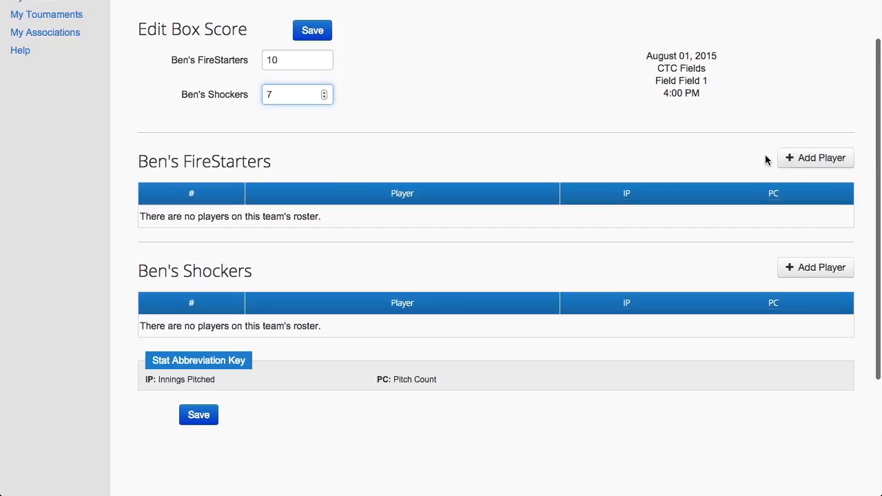
pyautogui.scroll(2, 766, 159)
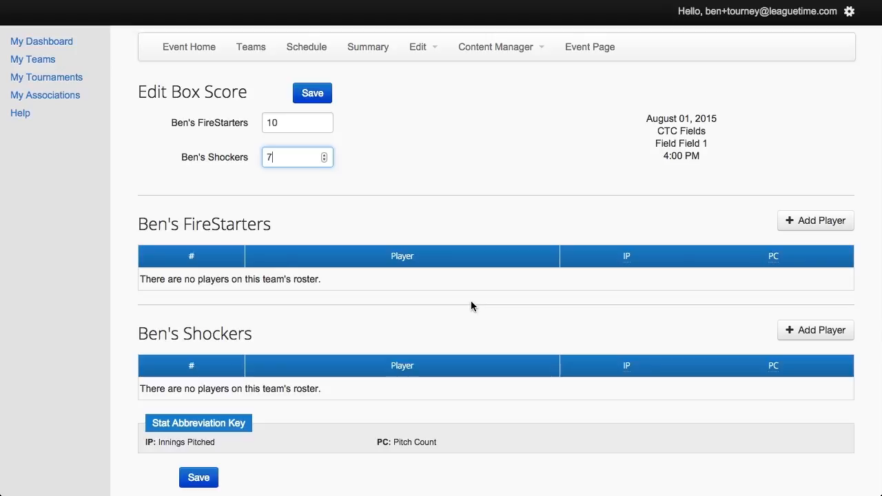
pyautogui.scroll(-1, 470, 306)
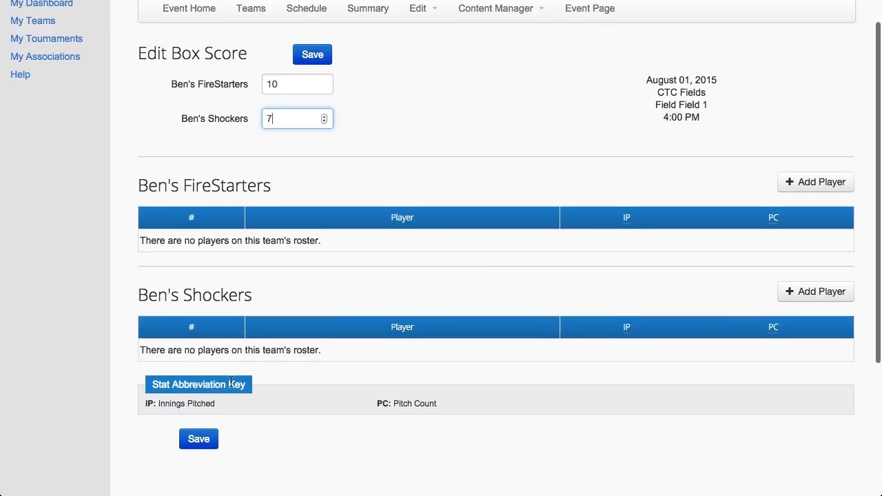
pyautogui.scroll(-1, 231, 383)
pyautogui.click(200, 421)
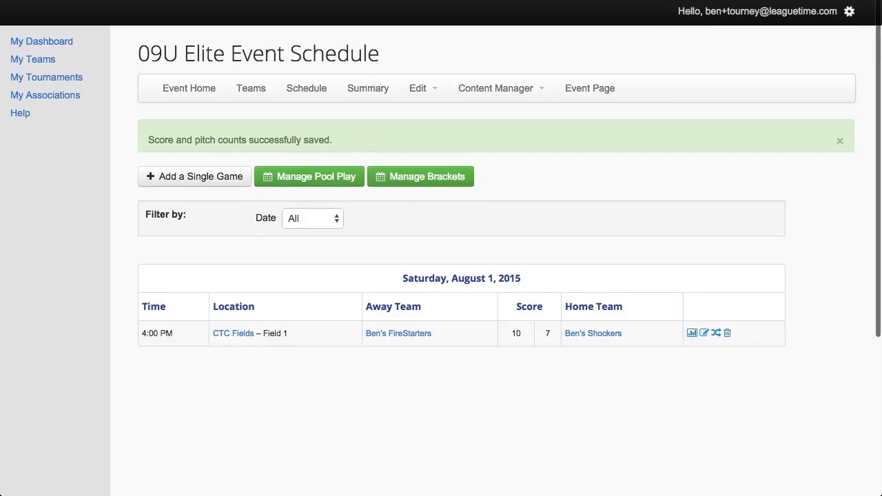
pyautogui.click(368, 88)
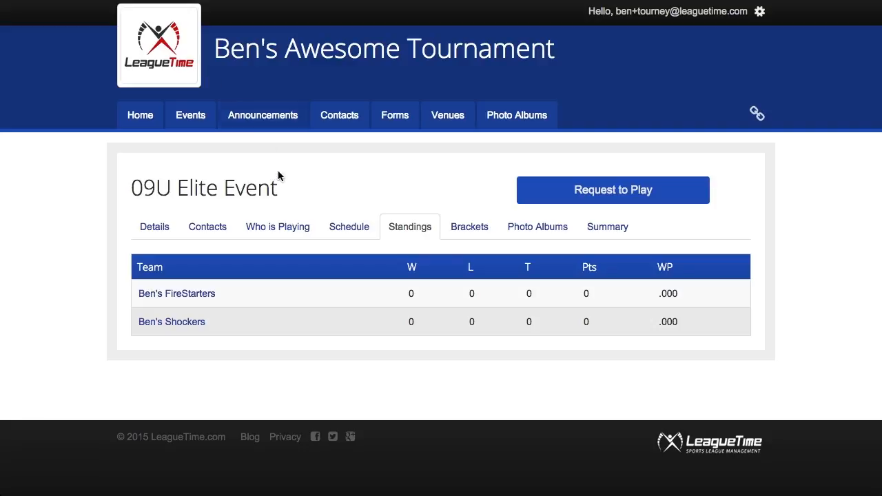
pyautogui.click(337, 229)
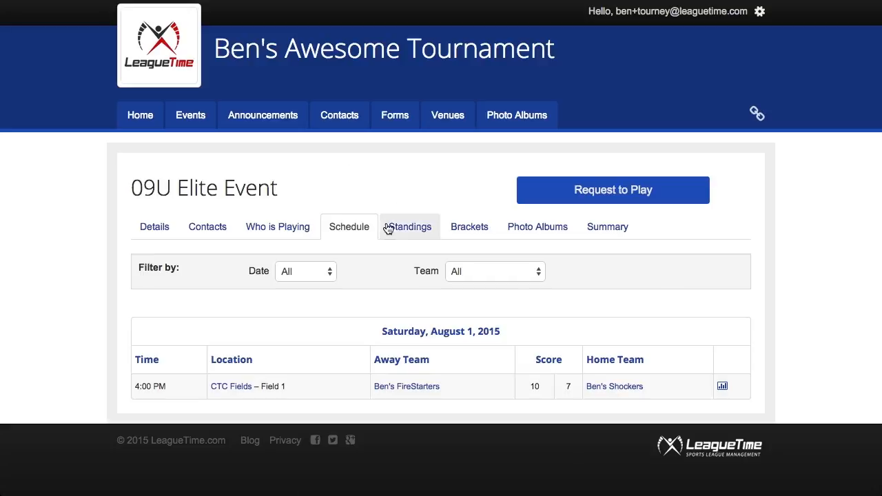
pyautogui.click(410, 231)
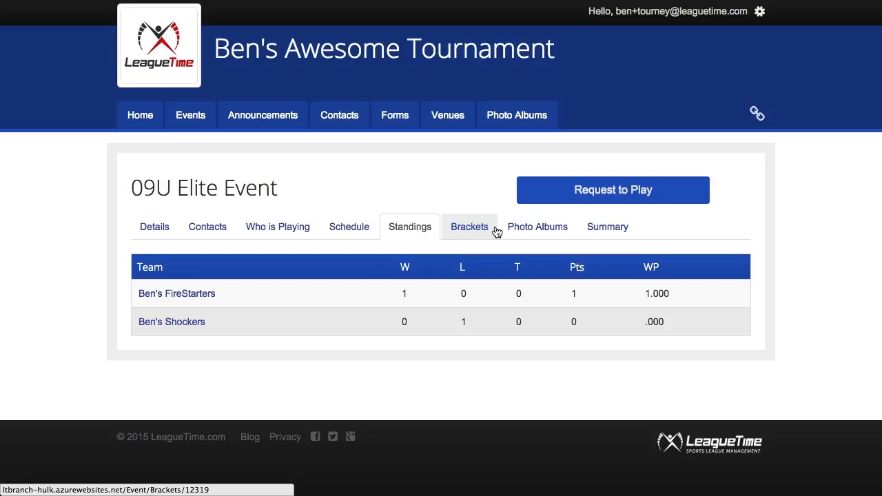
pyautogui.click(527, 229)
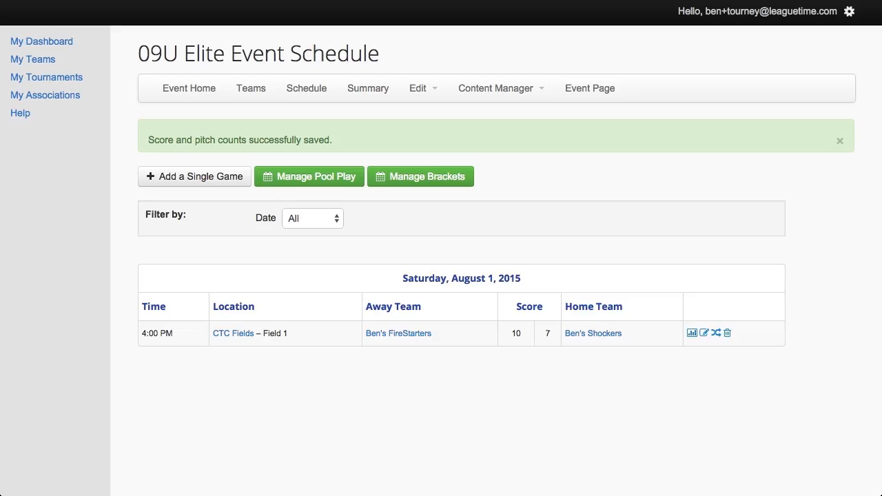
# Choose Ben's FireStarters as Champion in the event summary and place the cursor in the summary editor
pyautogui.click(375, 95)
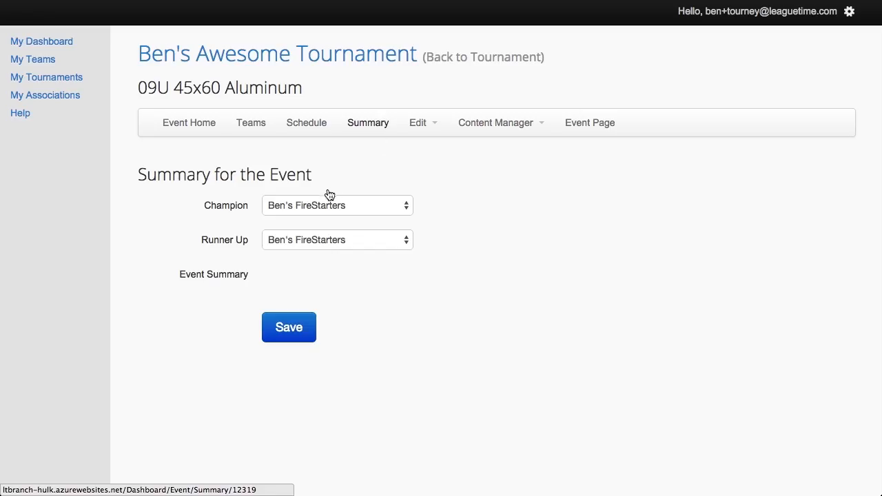
pyautogui.click(352, 206)
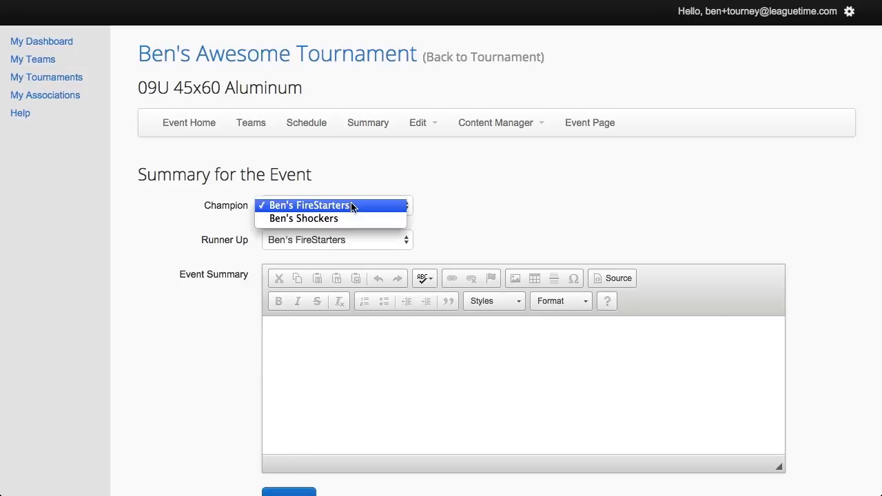
pyautogui.click(370, 165)
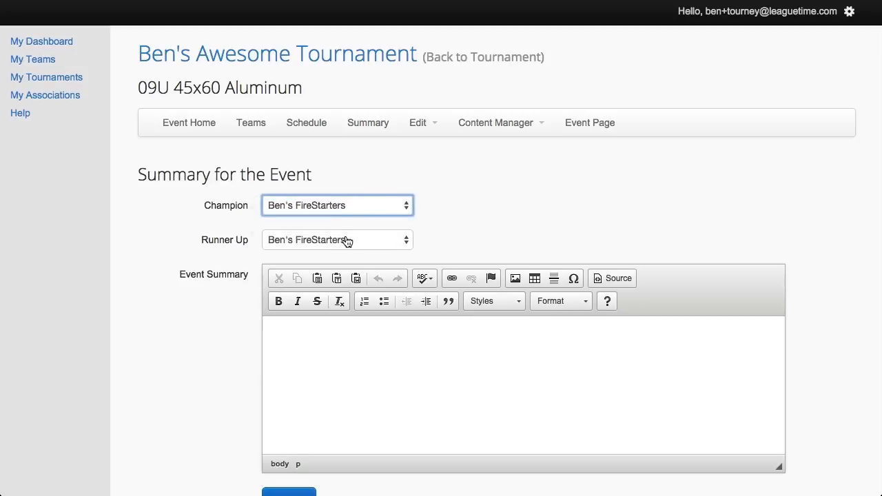
pyautogui.click(328, 348)
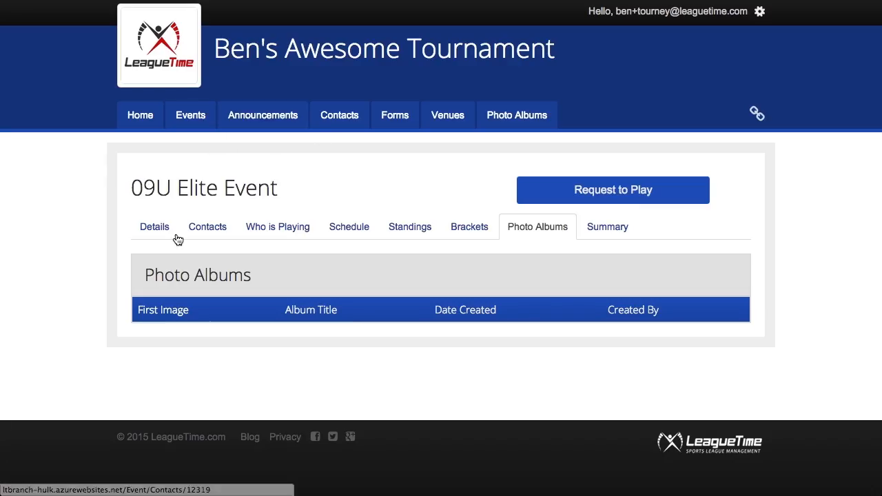
# Review the Details tab: $200.00 entry fee, 'Winner gets a tshirt.' description and CTC Fields venue
pyautogui.click(160, 234)
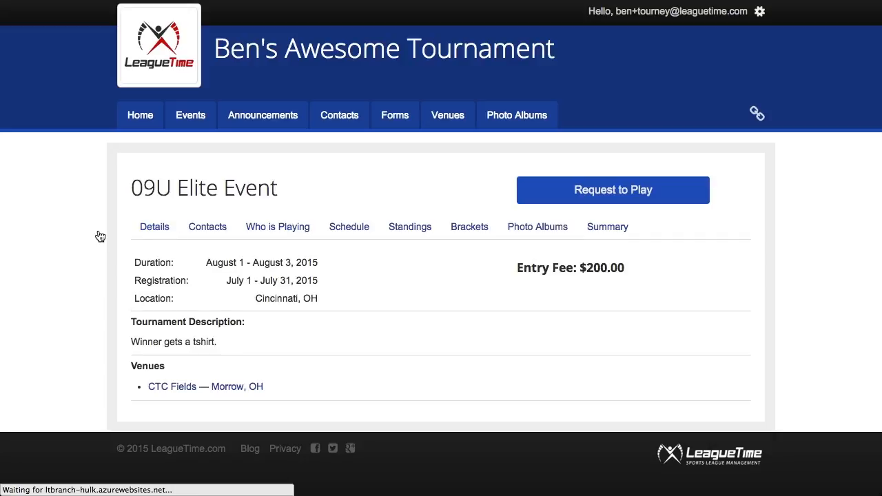
pyautogui.scroll(-2, 102, 250)
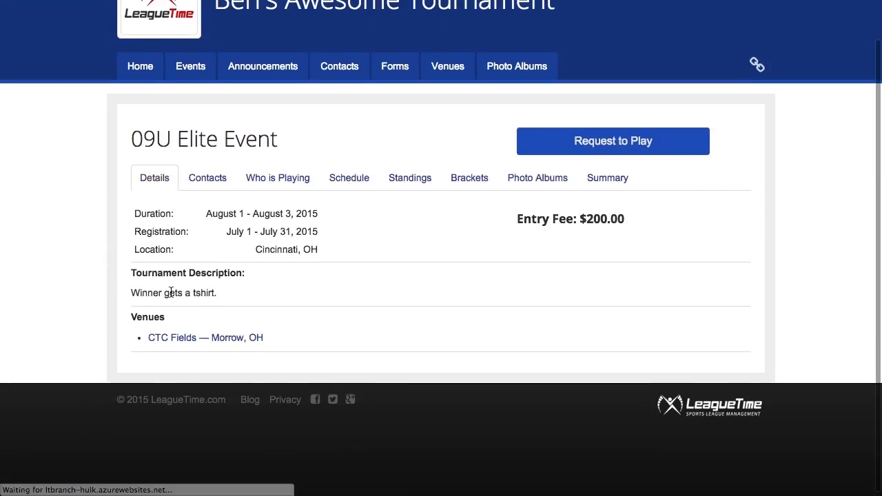
pyautogui.moveTo(142, 293); pyautogui.dragTo(200, 299)
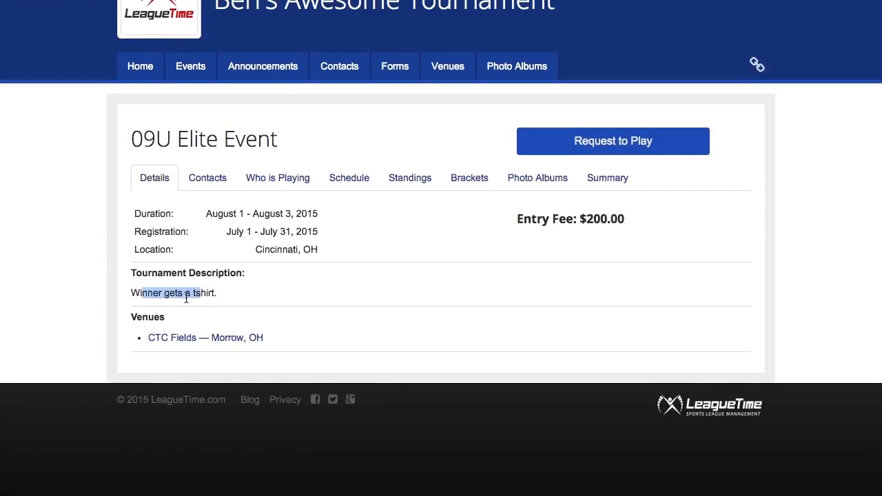
pyautogui.click(186, 298)
pyautogui.scroll(2, 92, 179)
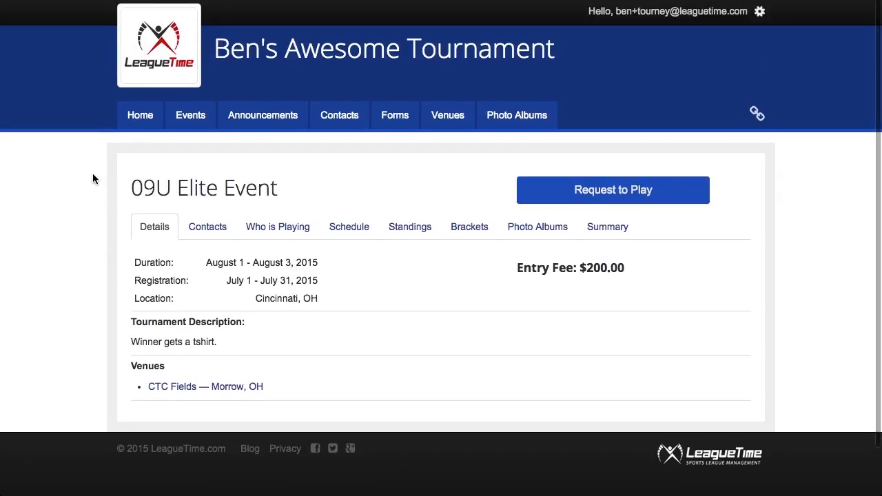